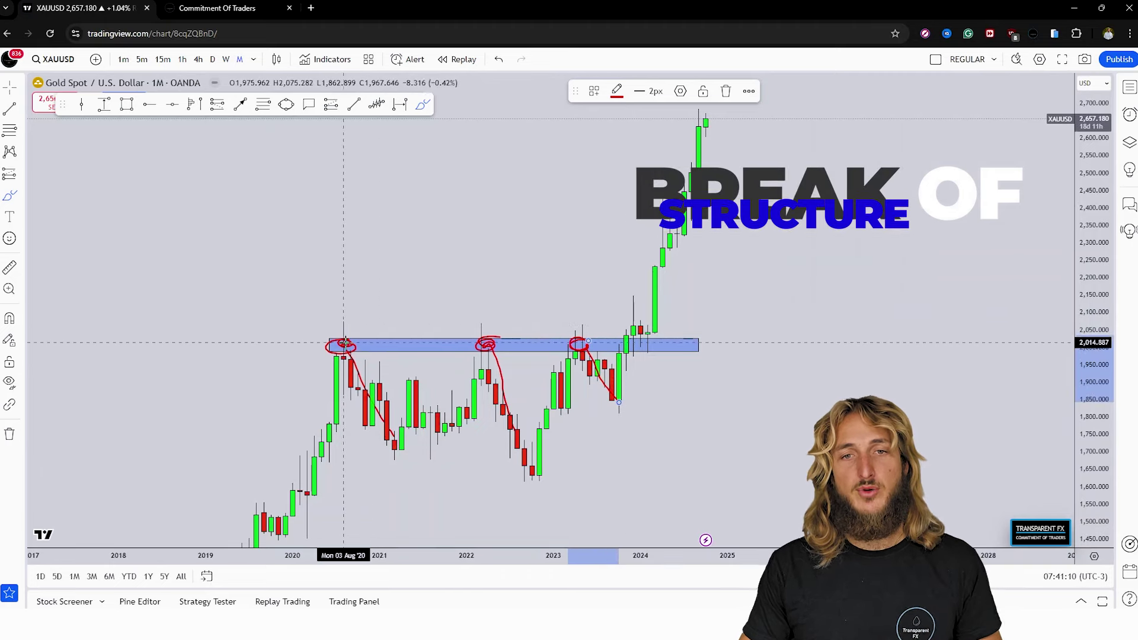
Brush a circle on the early-2024 retest of the blue zone near 2,000 and trace the rally up to the latest candle
left_click_drag(650, 342, 652, 344)
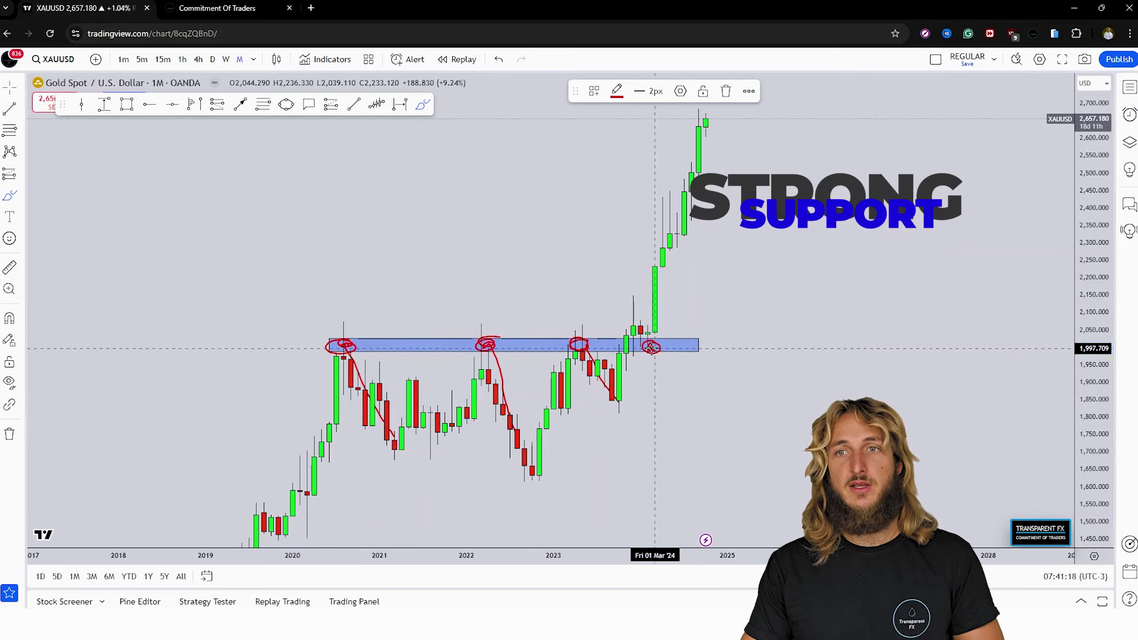
left_click_drag(652, 347, 705, 127)
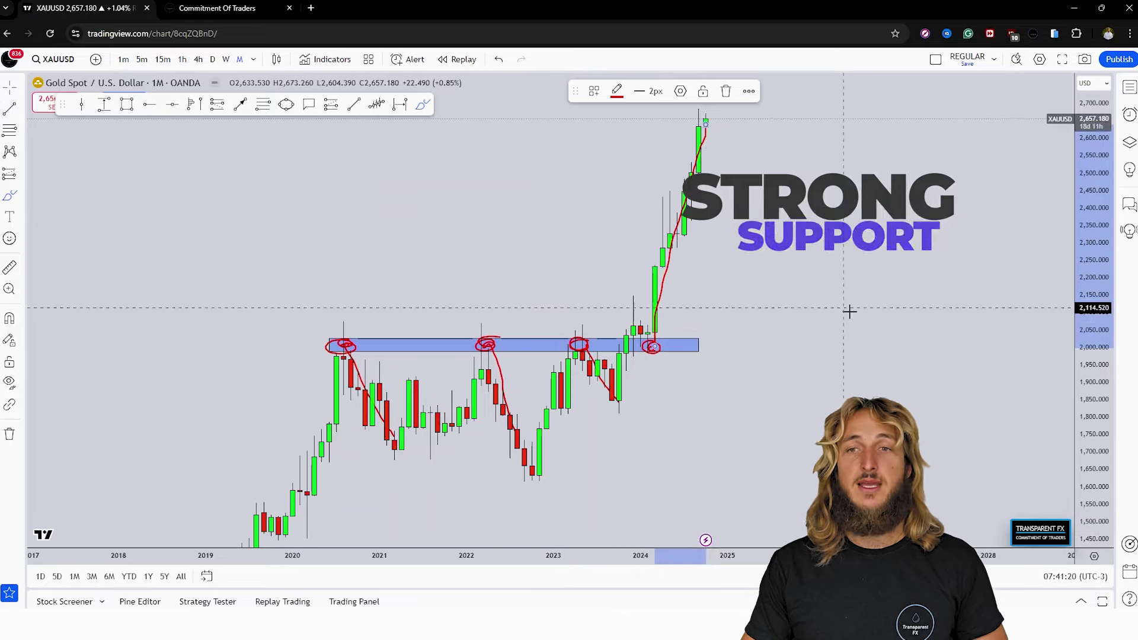
mouse_move(787, 296)
left_mouse_down()
mouse_move(759, 338)
mouse_move(731, 338)
left_mouse_up()
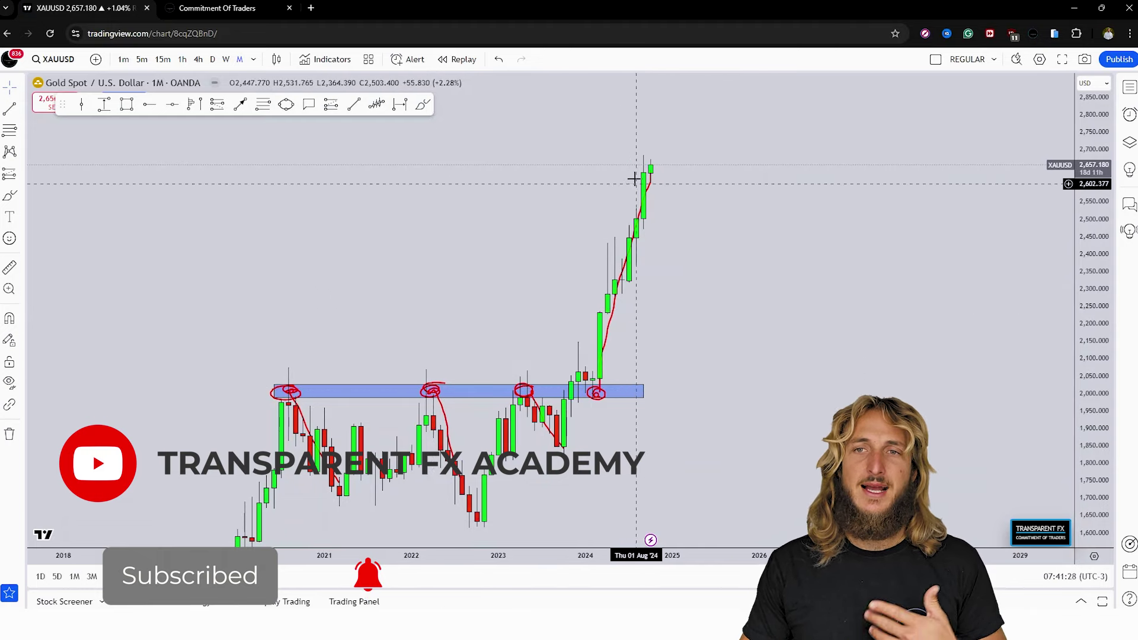
Brush a short upward continuation from the latest candle to about 2,800
left_click(423, 104)
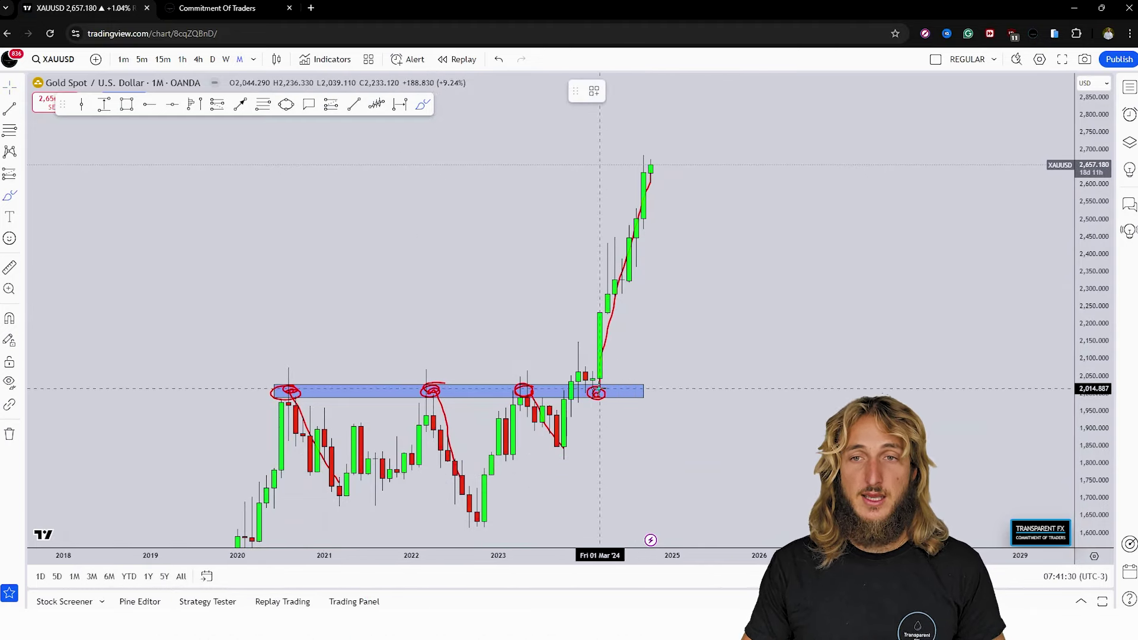
left_click_drag(650, 168, 660, 118)
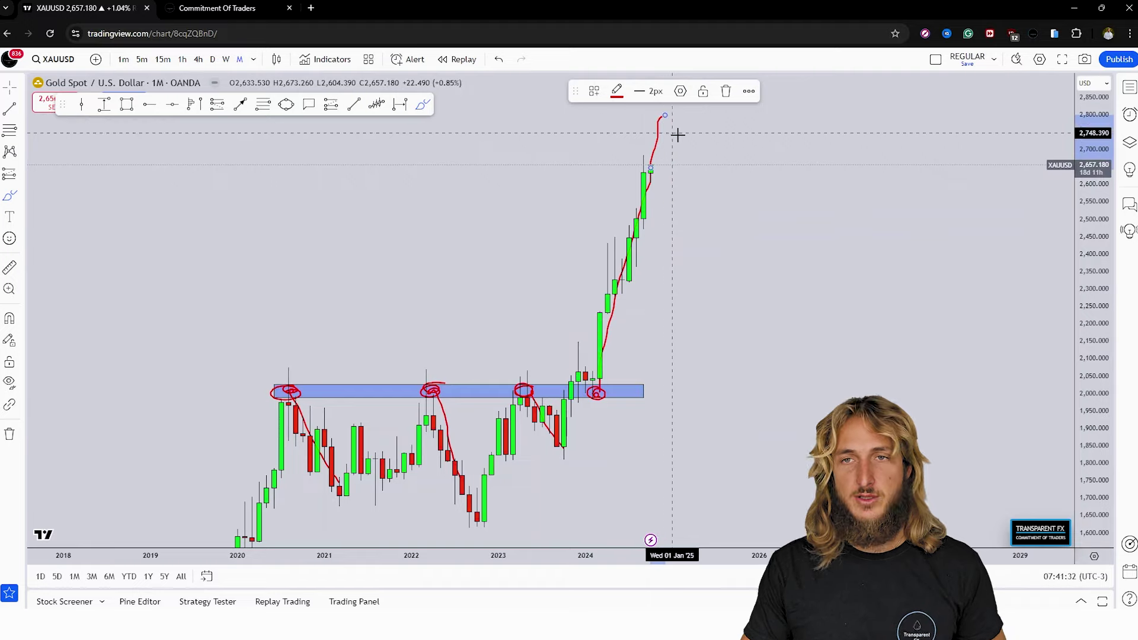
left_click_drag(887, 322, 738, 285)
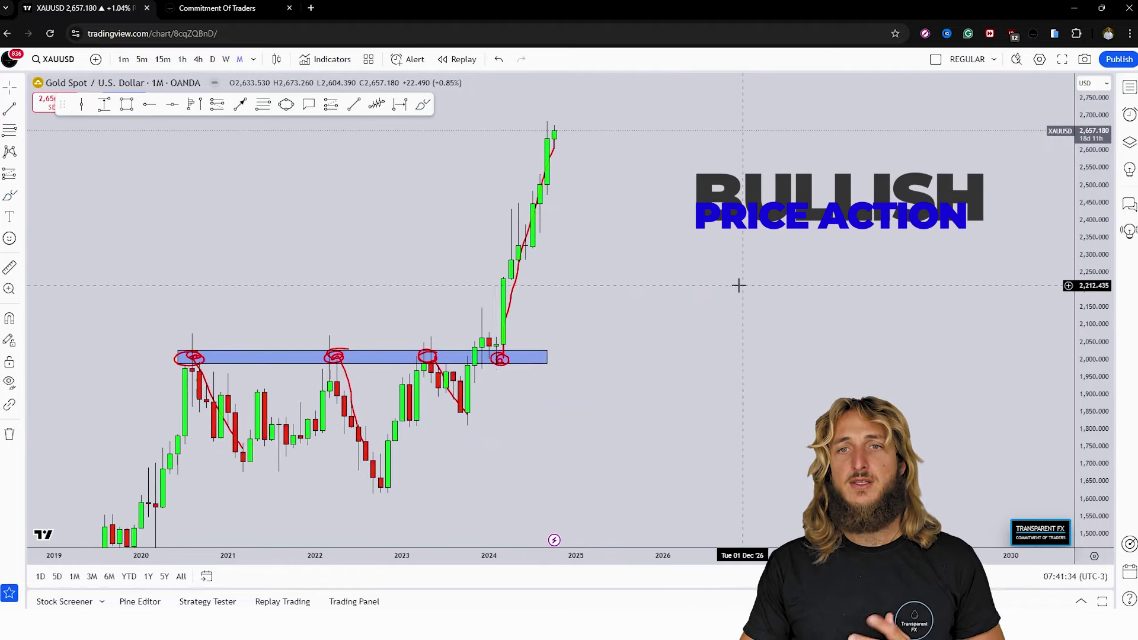
left_click(423, 104)
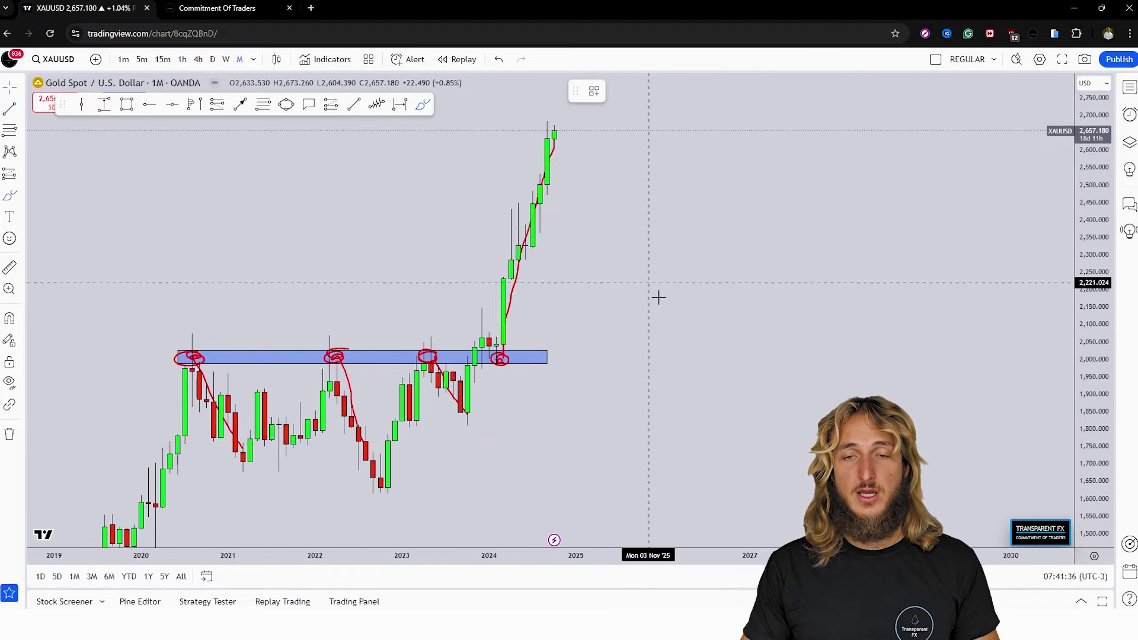
left_click_drag(714, 417, 787, 172)
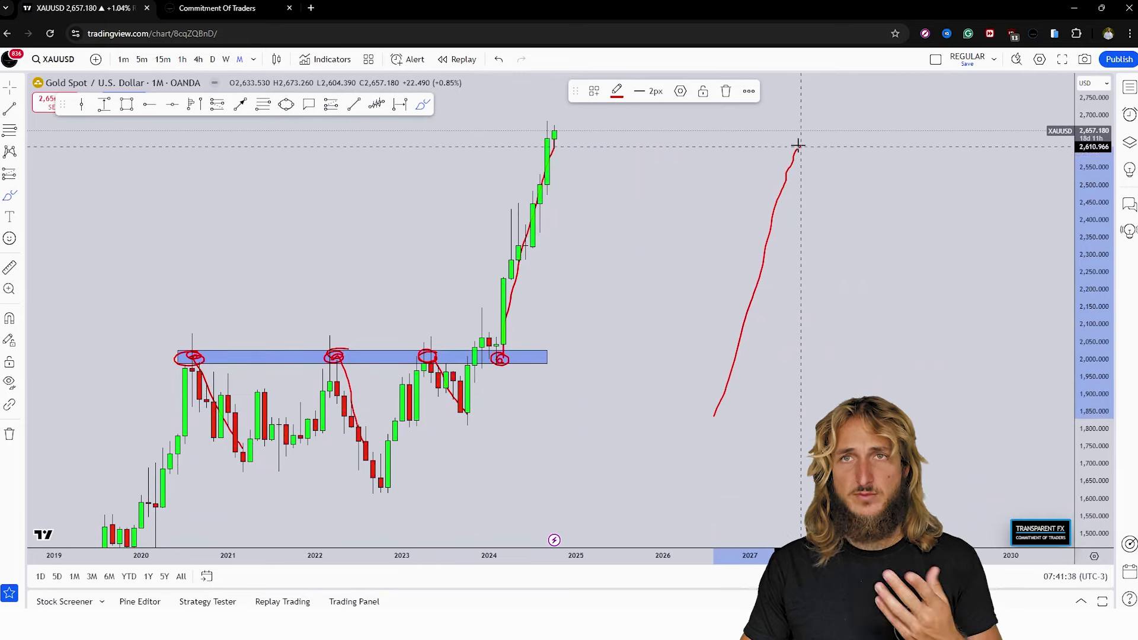
left_click(725, 91)
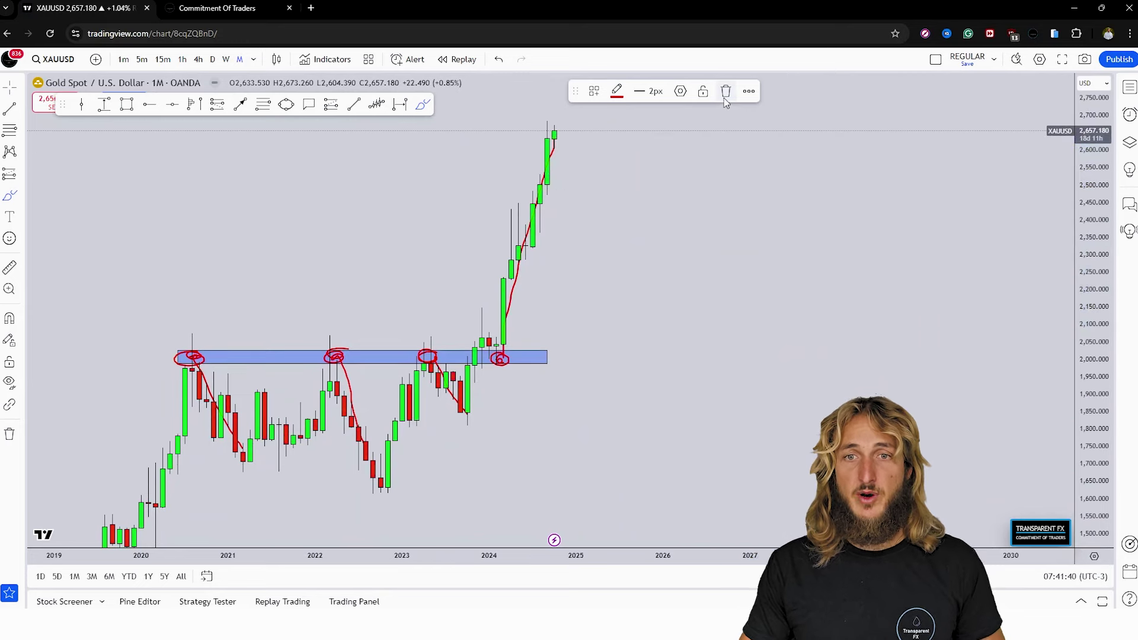
Brush a stepped uptrend example in the empty area past 2026 and circle its highs and lows
mouse_move(715, 434)
left_mouse_down()
mouse_move(745, 306)
mouse_move(795, 356)
mouse_move(821, 249)
mouse_move(886, 207)
mouse_move(903, 162)
left_mouse_up()
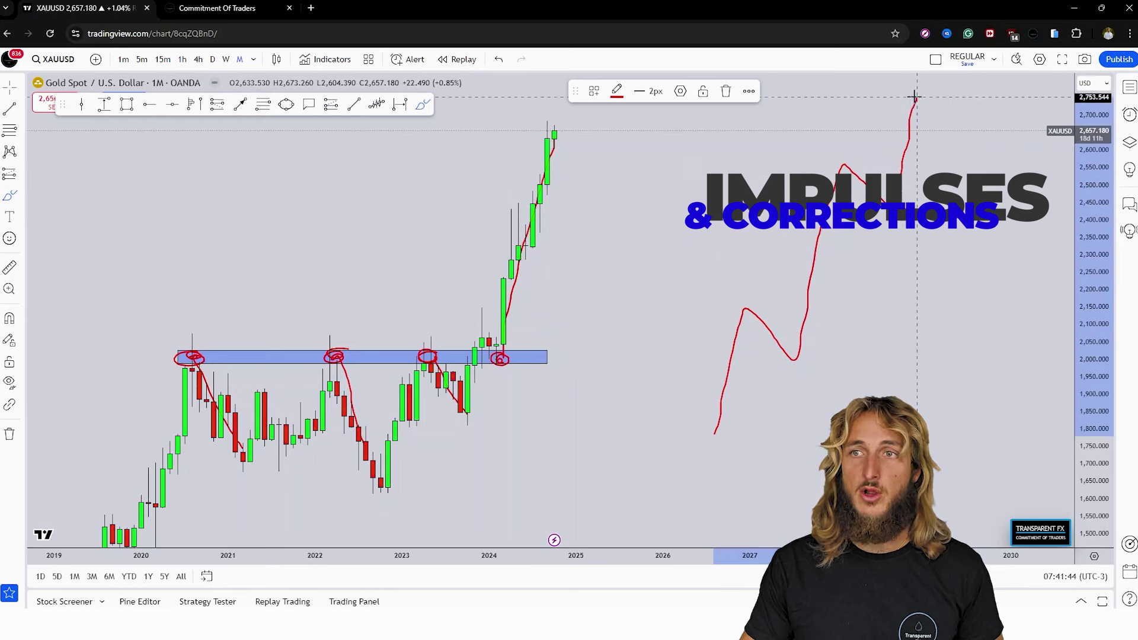
left_click_drag(959, 108, 967, 89)
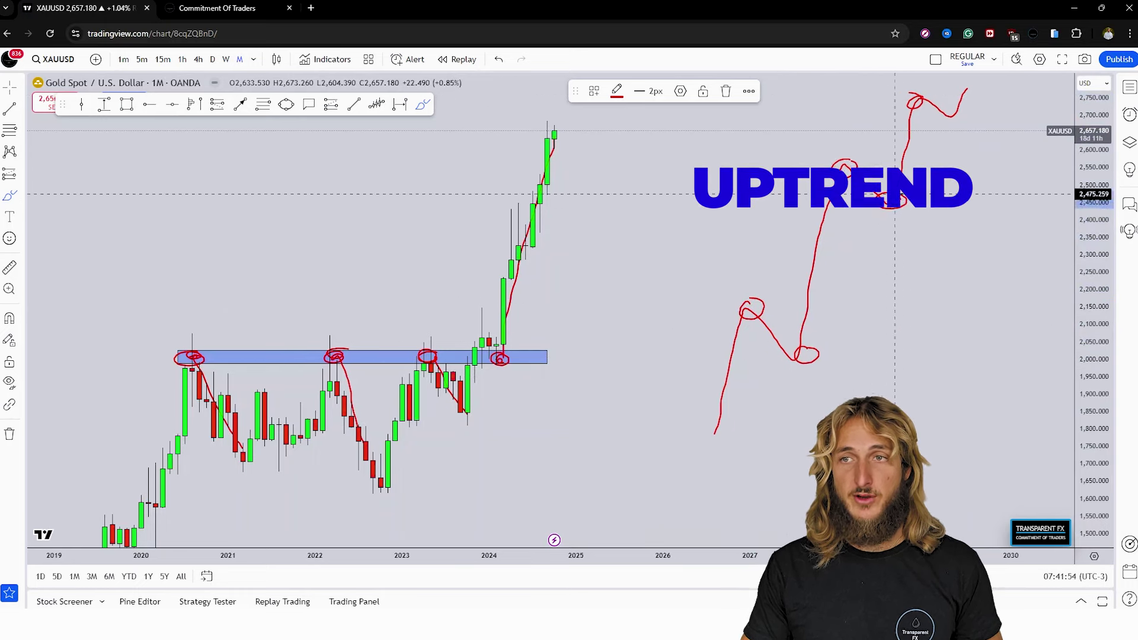
left_click_drag(952, 111, 959, 109)
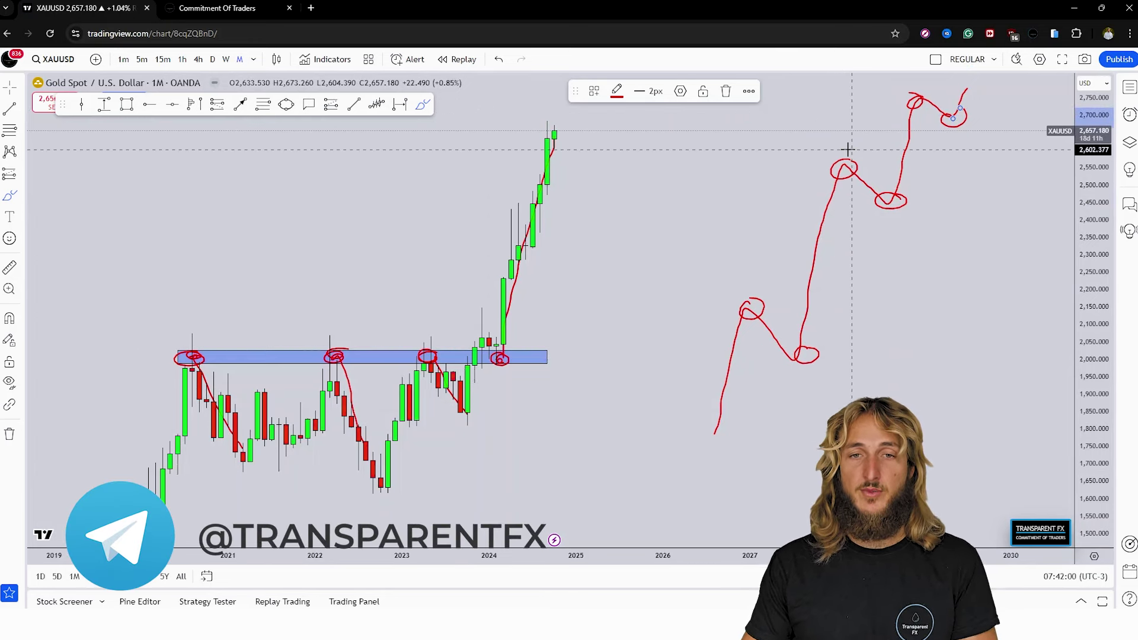
Trace the impulses and corrections of the gold rally with the brush, from the 2018 low up to the 2020 high at the blue zone
left_click_drag(660, 372, 826, 275)
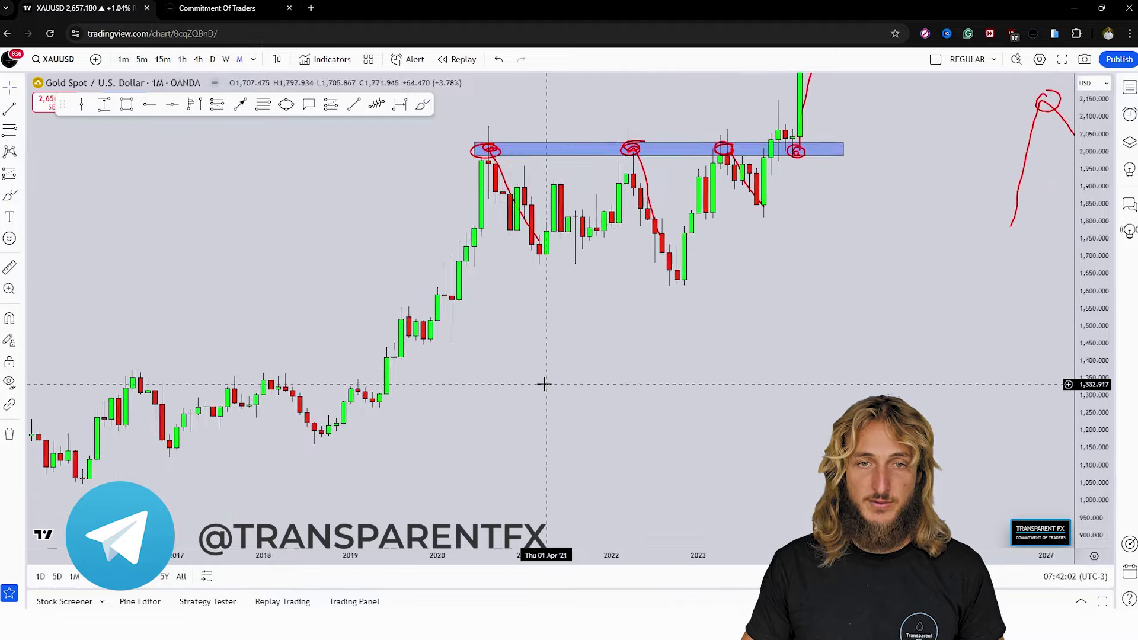
left_click_drag(543, 383, 858, 272)
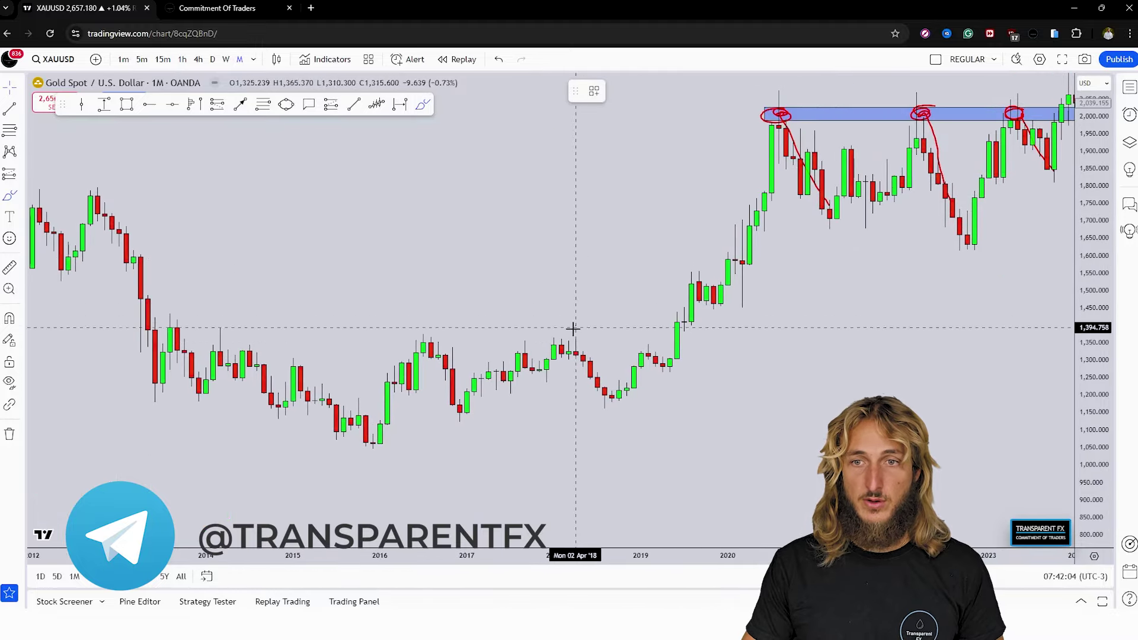
mouse_move(604, 406)
left_mouse_down()
mouse_move(620, 360)
mouse_move(663, 371)
mouse_move(691, 272)
mouse_move(714, 305)
mouse_move(728, 220)
left_mouse_up()
left_click_drag(742, 286, 771, 138)
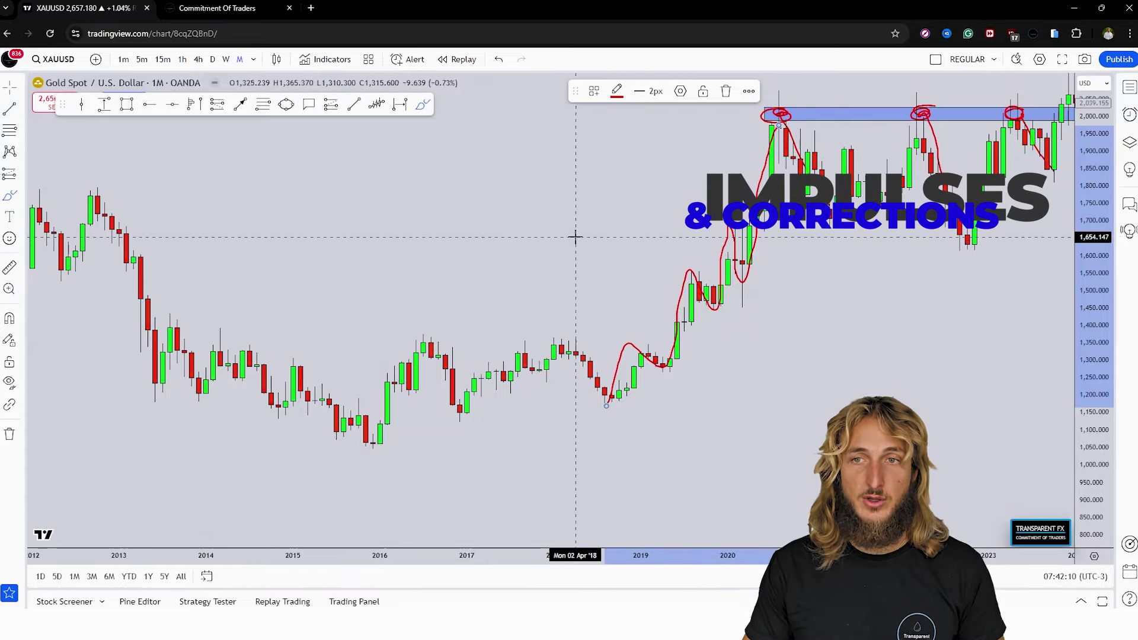
Brush a projected path beyond the latest candle with a pullback to about 2,470 and a new rise, circling the pullback low
left_click_drag(854, 354, 263, 599)
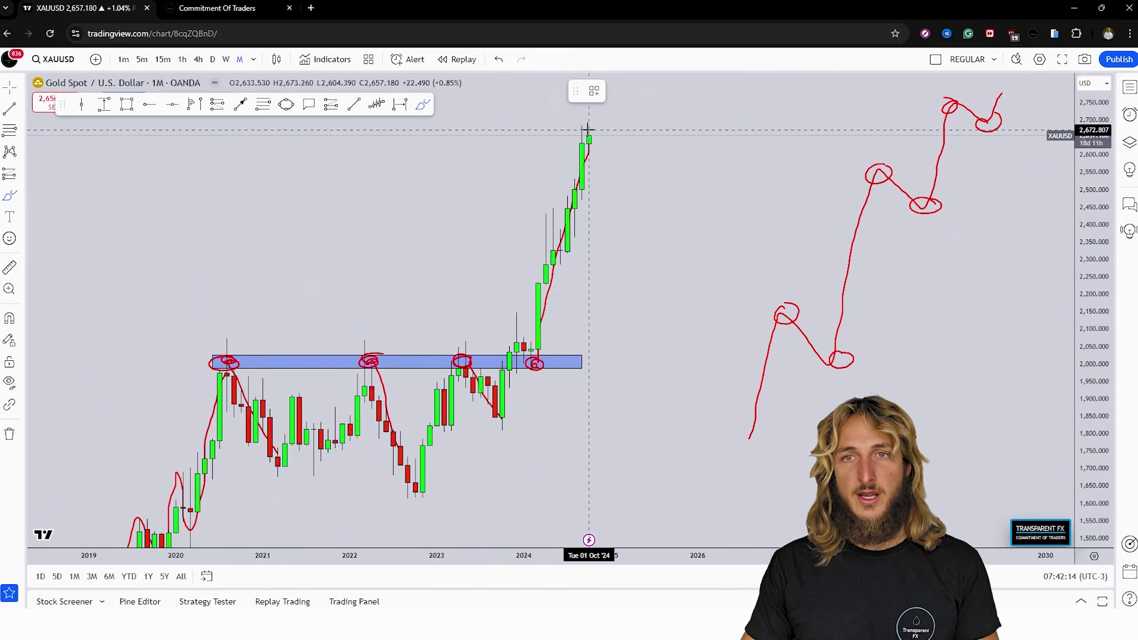
mouse_move(589, 138)
left_mouse_down()
mouse_move(594, 110)
mouse_move(617, 202)
left_mouse_up()
left_click_drag(630, 156, 654, 86)
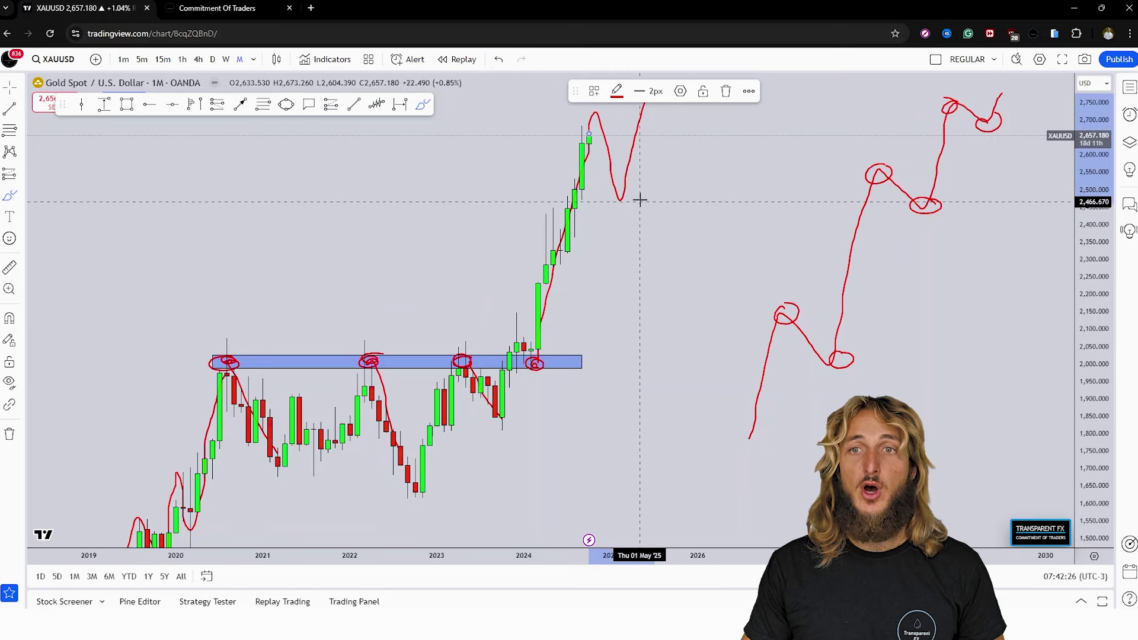
mouse_move(640, 198)
left_mouse_down()
mouse_move(627, 191)
mouse_move(631, 209)
mouse_move(676, 74)
left_mouse_up()
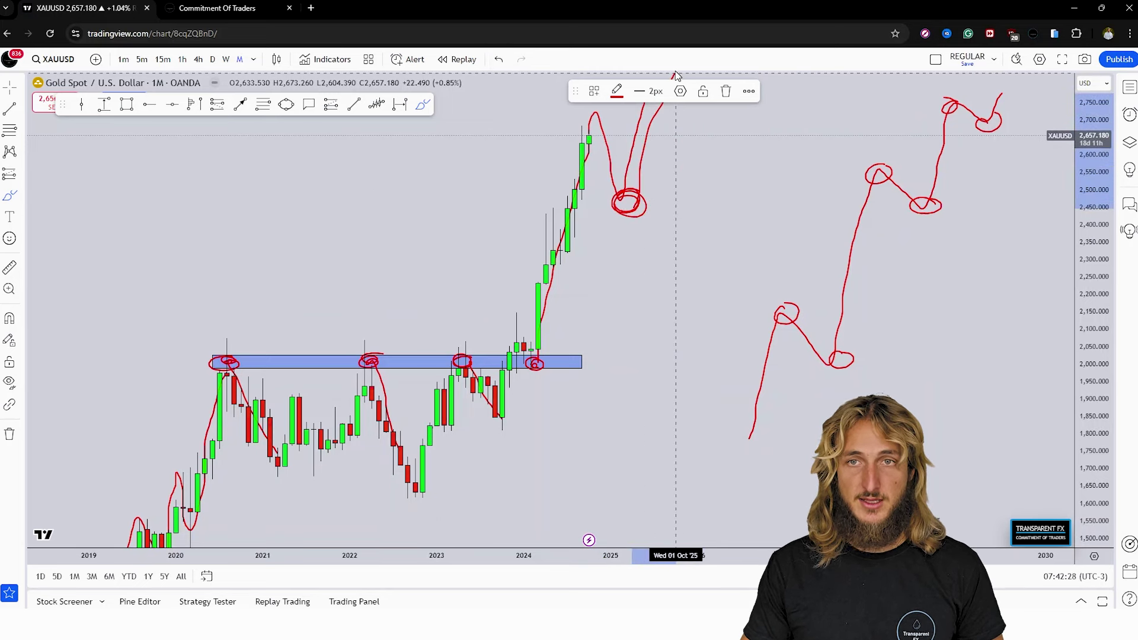
Undo the brush strokes of the projected path and the traced rally
left_click(499, 59)
left_click(499, 60)
left_click(499, 59)
left_click(499, 59)
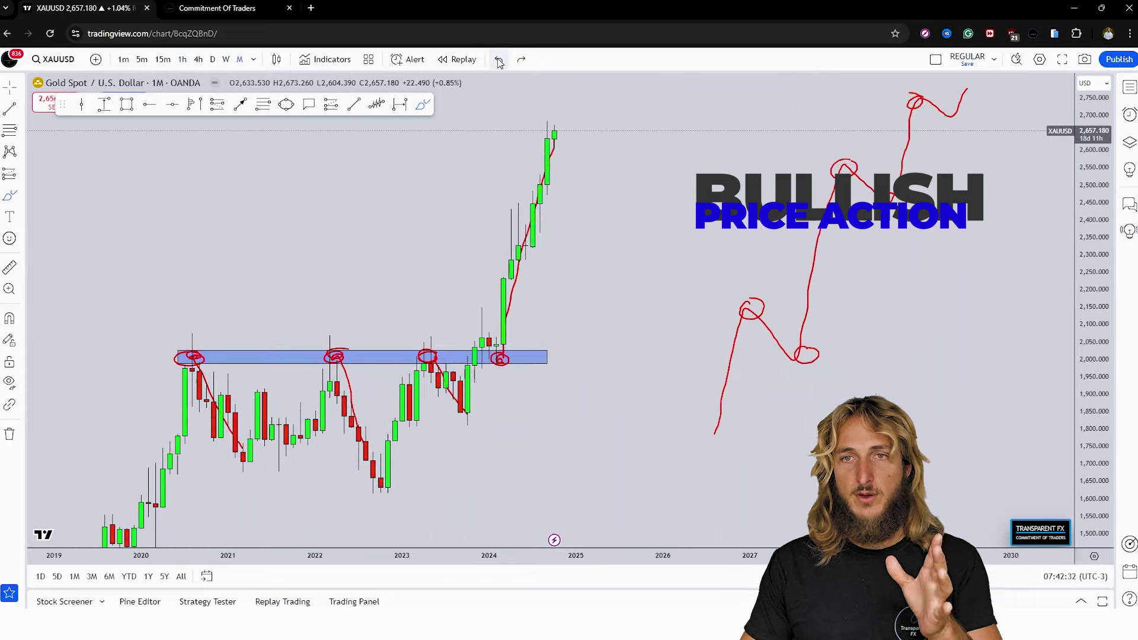
Delete every remaining brush stroke and the blue rectangle from the chart using the object tree
left_click(1129, 142)
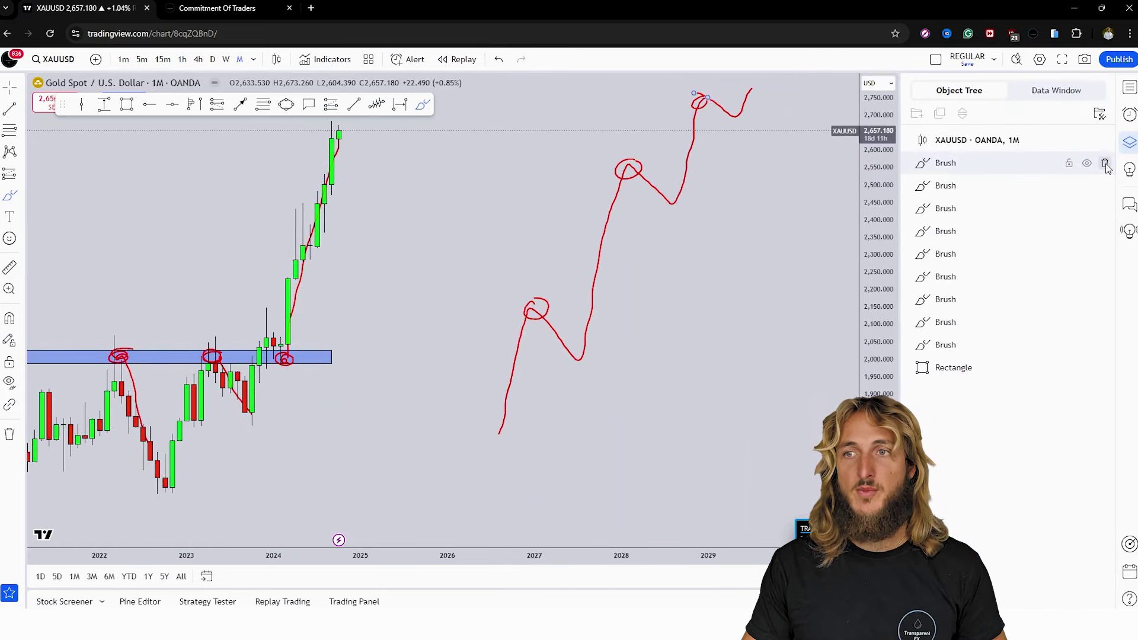
left_click(1105, 164)
left_click(1105, 163)
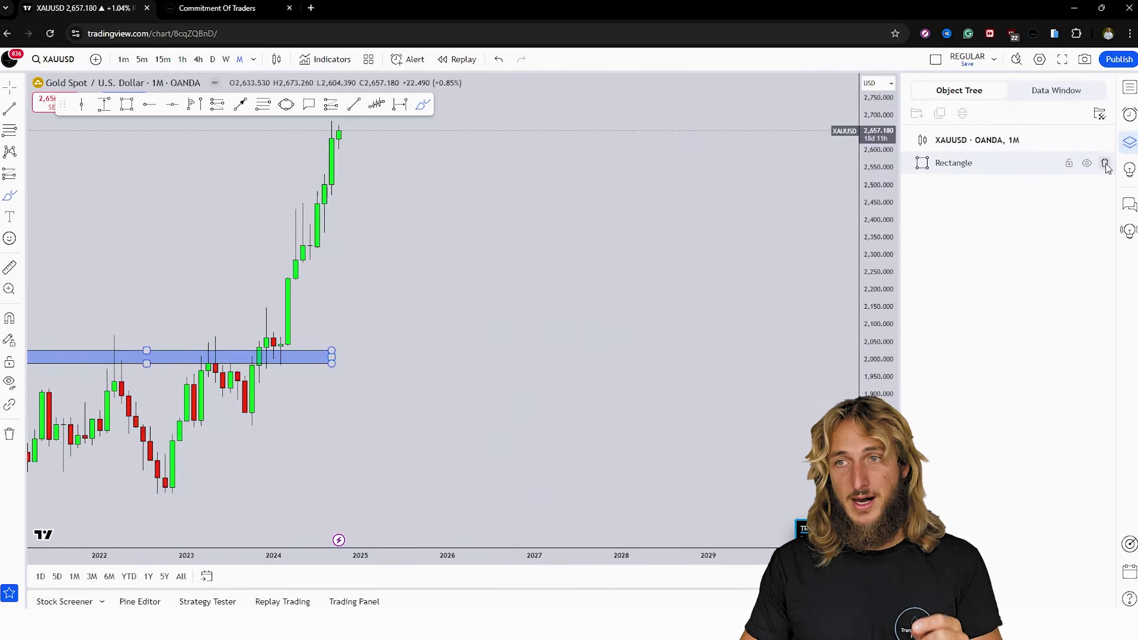
left_click(1106, 164)
left_click(1129, 142)
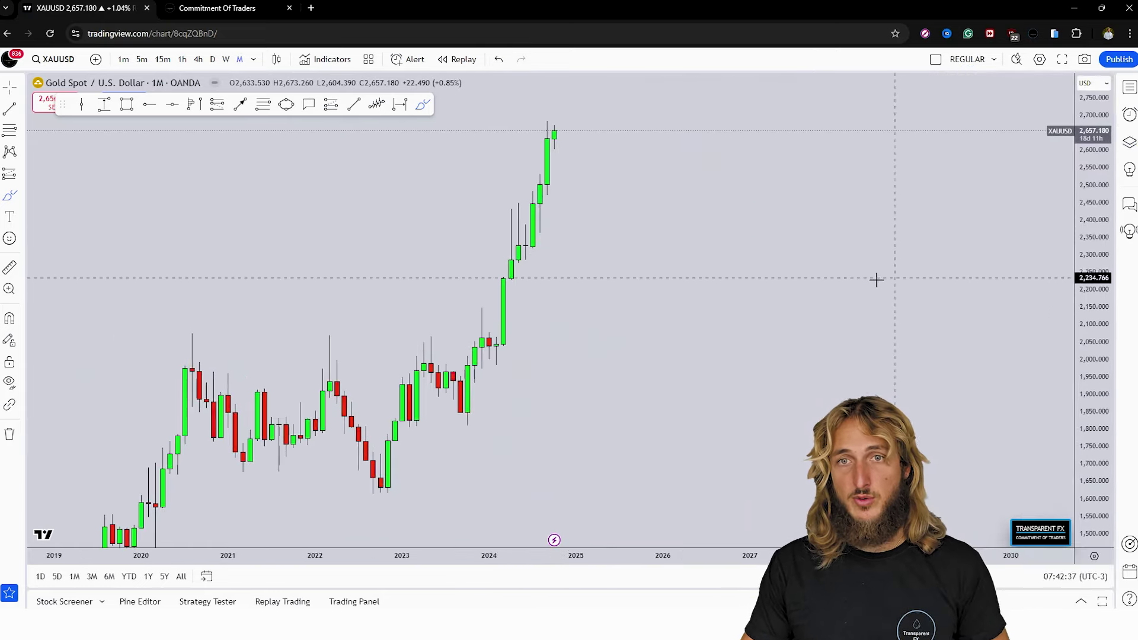
Brush a pullback to about 2,430 and a rise to about 2,800 from the latest candle, and delete the stroke
left_click(422, 105)
mouse_move(593, 159)
left_mouse_down()
mouse_move(622, 210)
mouse_move(643, 198)
mouse_move(663, 106)
left_mouse_up()
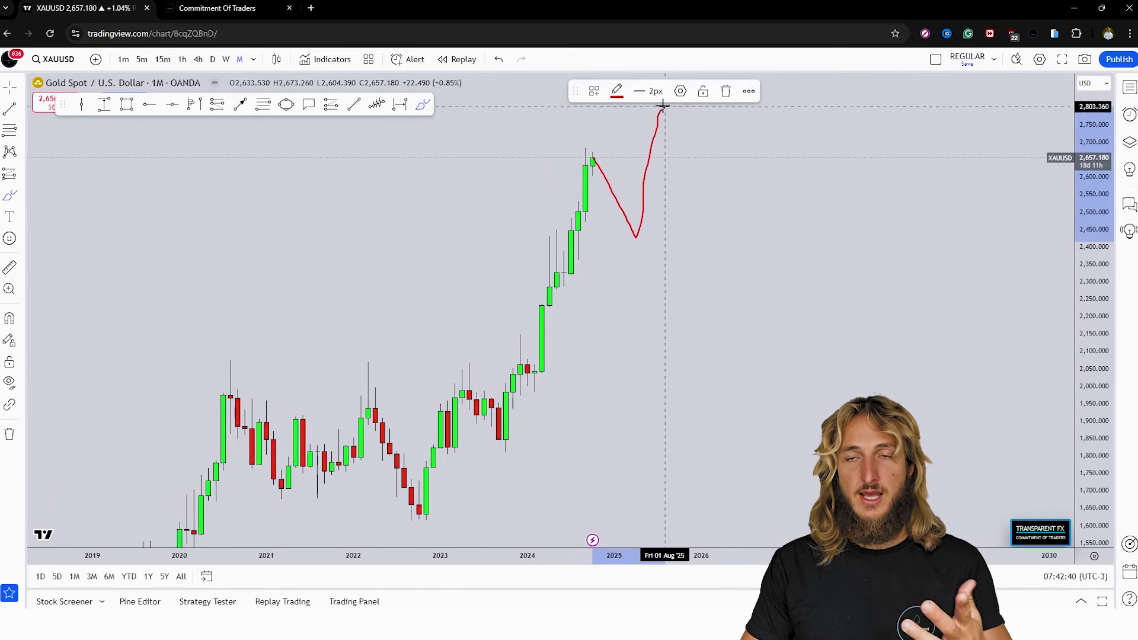
left_click(724, 91)
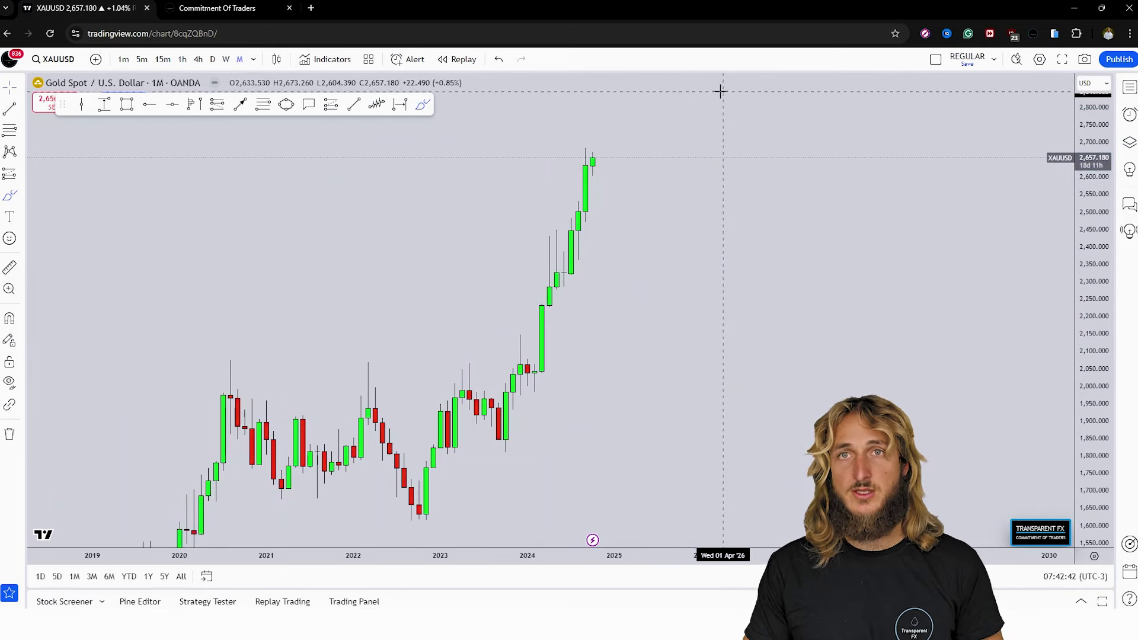
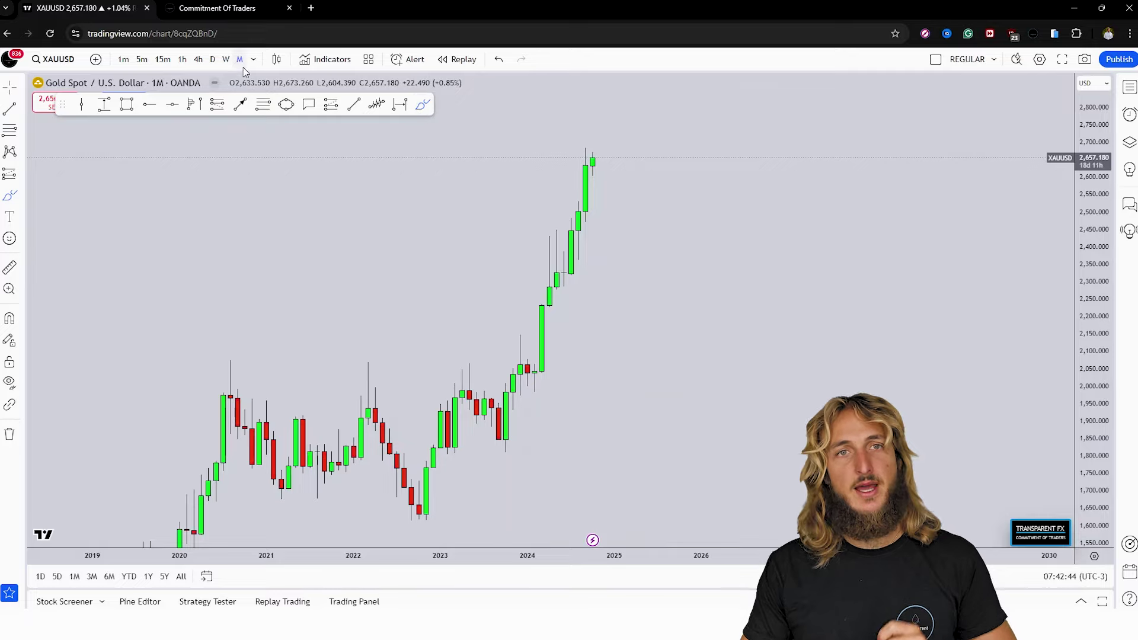
Switch the gold chart to the weekly timeframe and enlarge the 2024 candles
mouse_move(1087, 422)
left_mouse_down()
mouse_move(1090, 379)
mouse_move(1096, 476)
mouse_move(1094, 427)
left_mouse_up()
scroll(615, 483, "down", 1)
left_click(535, 521)
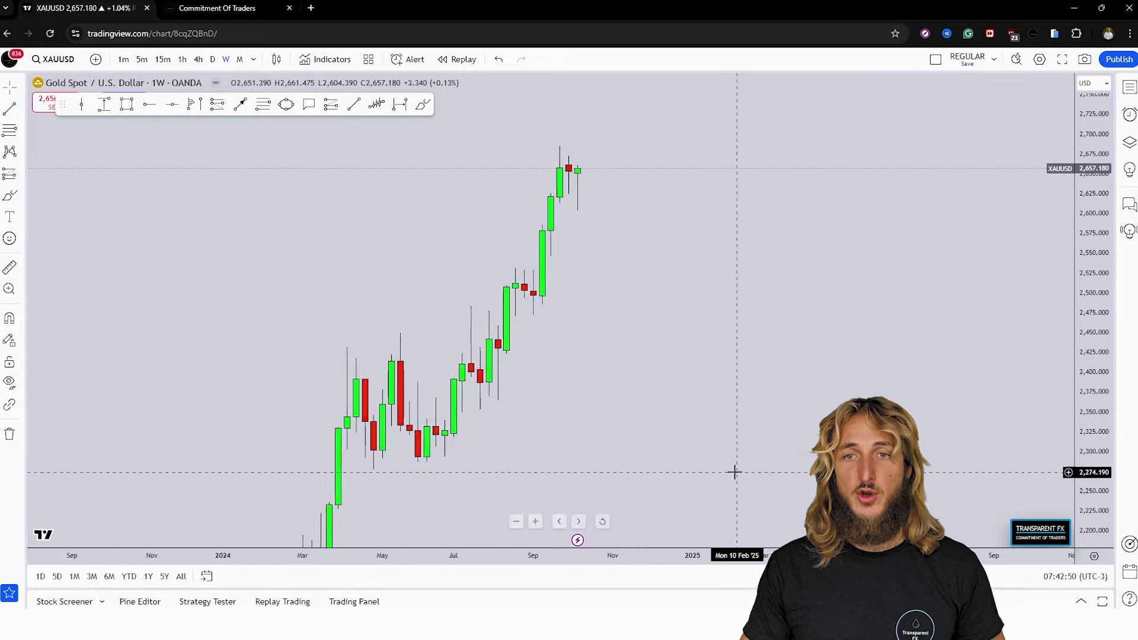
Draw a thin rectangle at about 2,425 from April to October 2024 and place a copy along the lows at about 2,290
left_click_drag(735, 473, 787, 453)
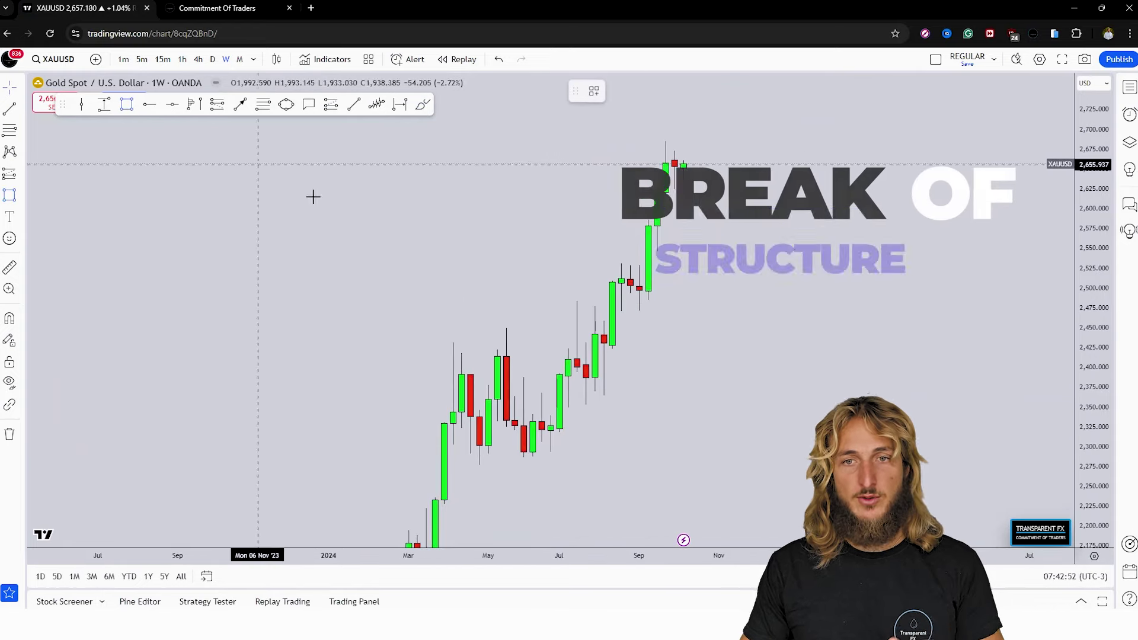
left_click_drag(444, 348, 683, 348)
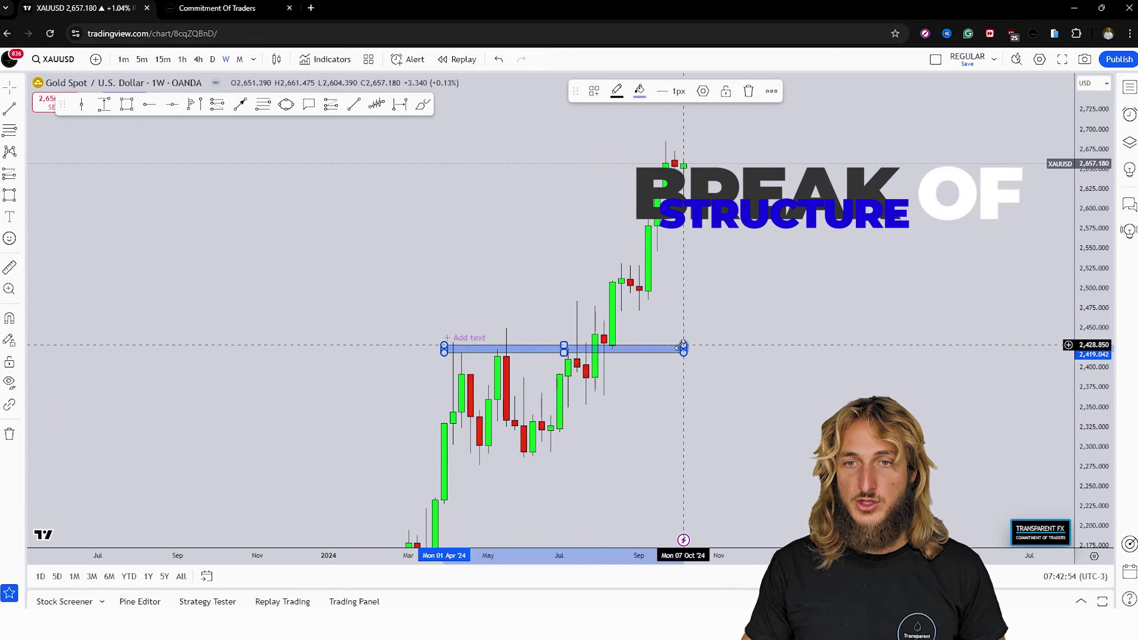
right_click(681, 346)
left_click(746, 426)
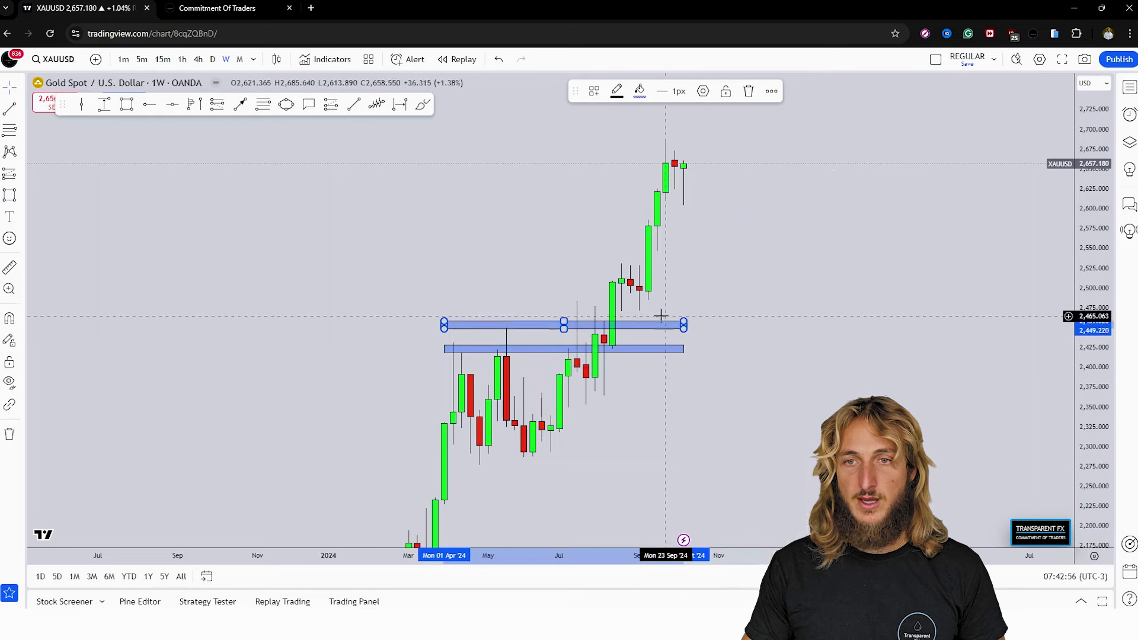
left_click_drag(660, 327, 660, 457)
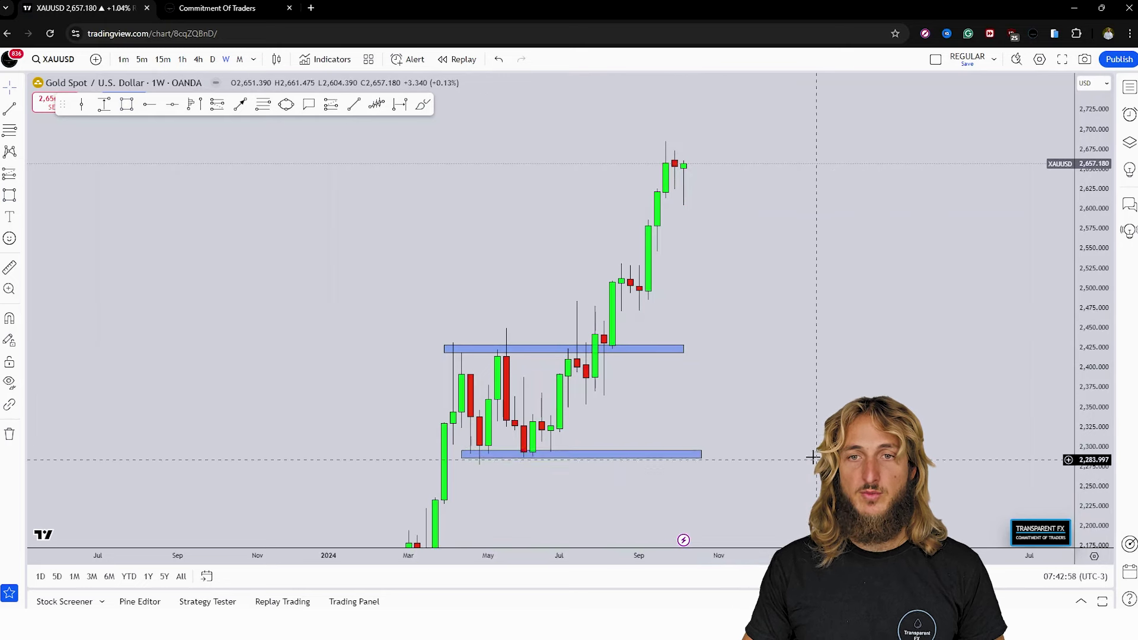
left_click_drag(742, 450, 728, 375)
left_click_drag(630, 381, 617, 381)
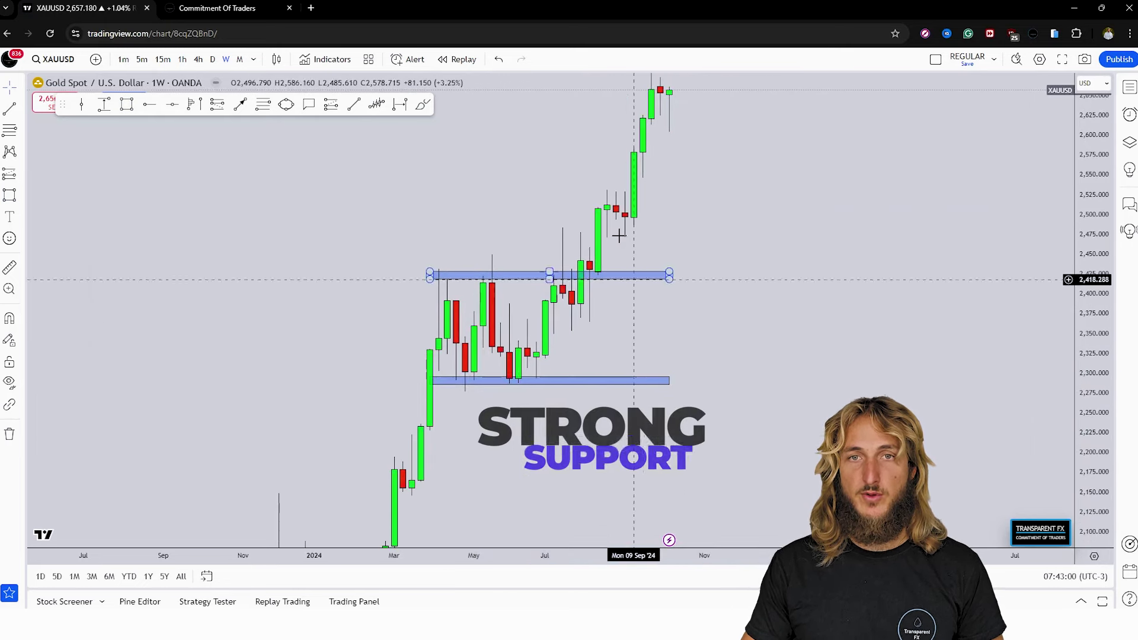
Circle three price touches on the lower rectangle and three on the upper rectangle with the brush
left_click(422, 104)
left_click_drag(460, 382, 548, 377)
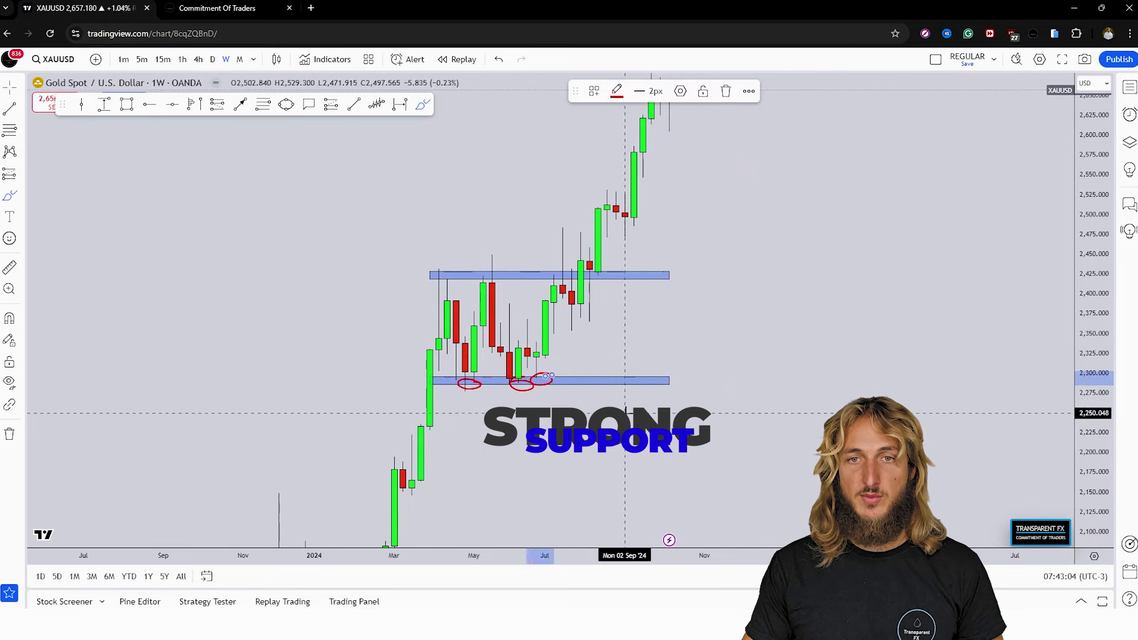
left_click_drag(438, 272, 552, 273)
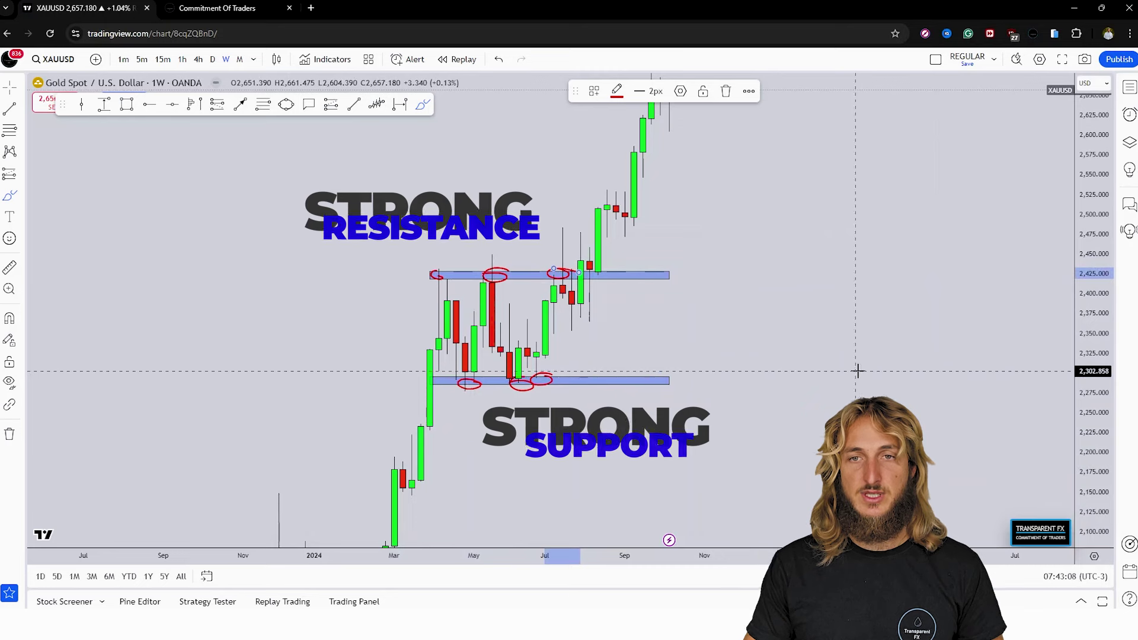
Trace the July 2024 breakout through the upper rectangle with the brush and draw a line along that resistance
left_click_drag(571, 327, 583, 239)
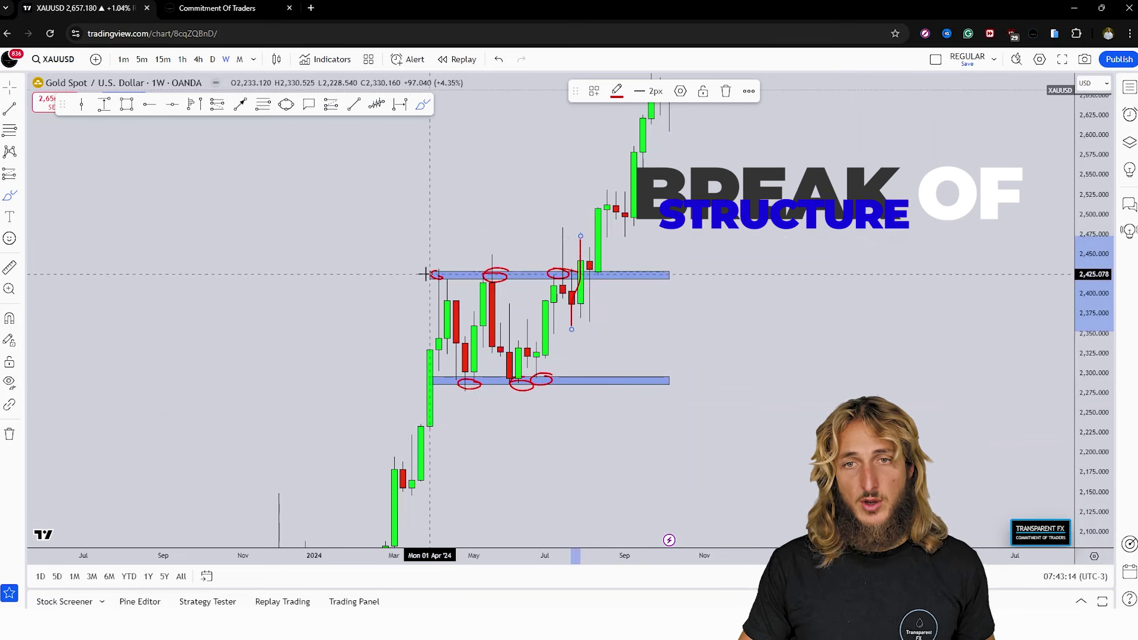
left_click_drag(439, 274, 581, 273)
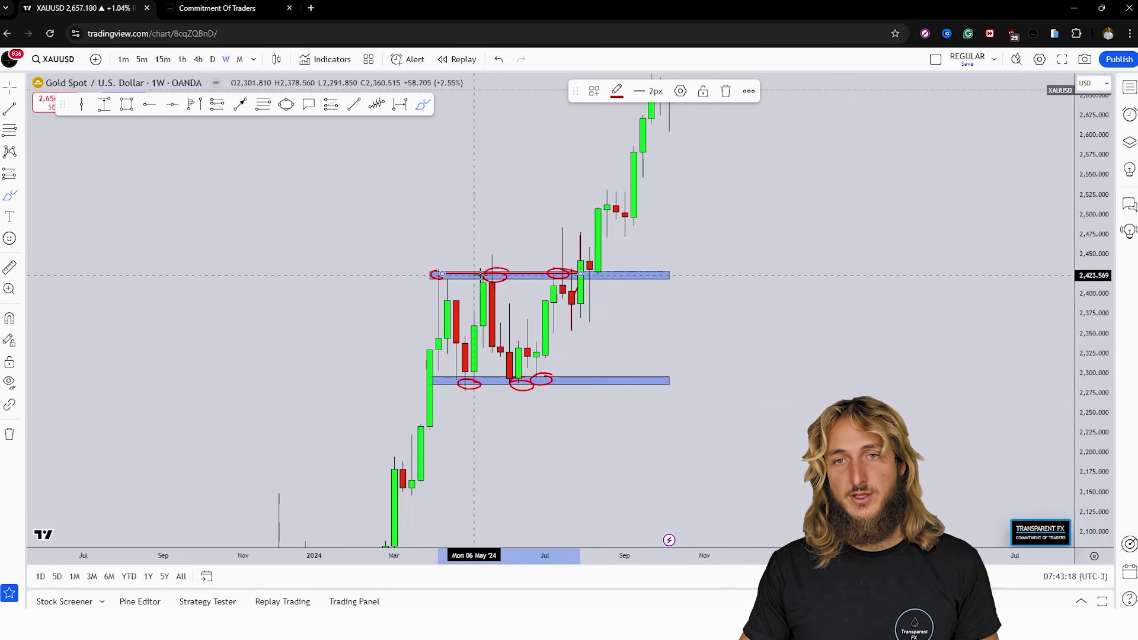
Clear the earlier brush marks, circle the August 2024 retest of the upper rectangle, and trace the rally from it to about 2,590
left_click_drag(605, 273, 607, 274)
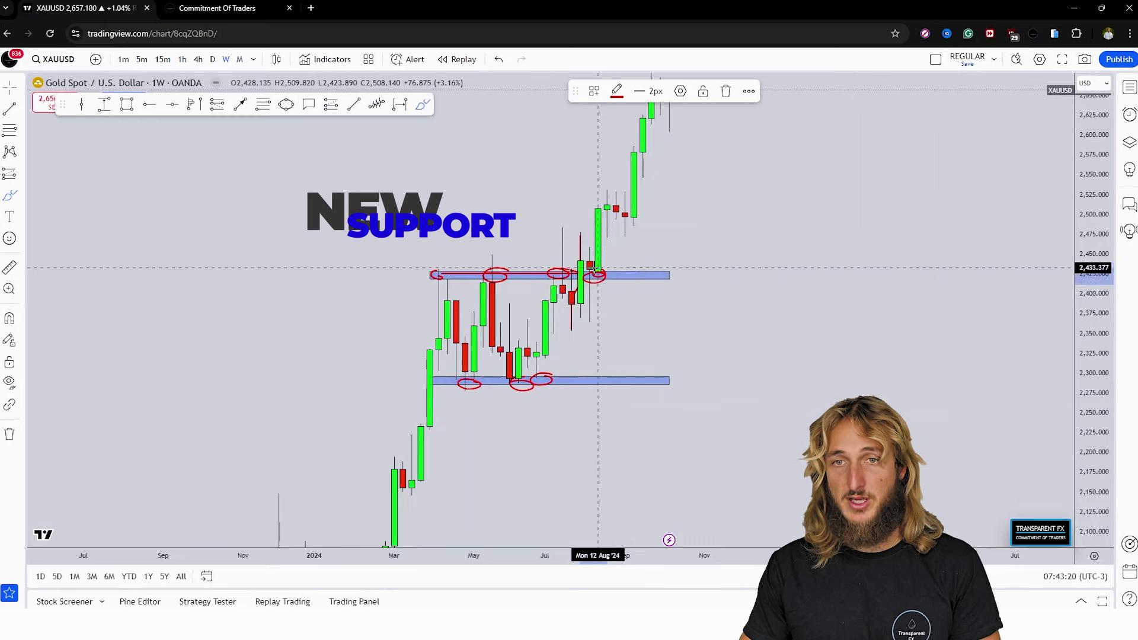
left_click(499, 59)
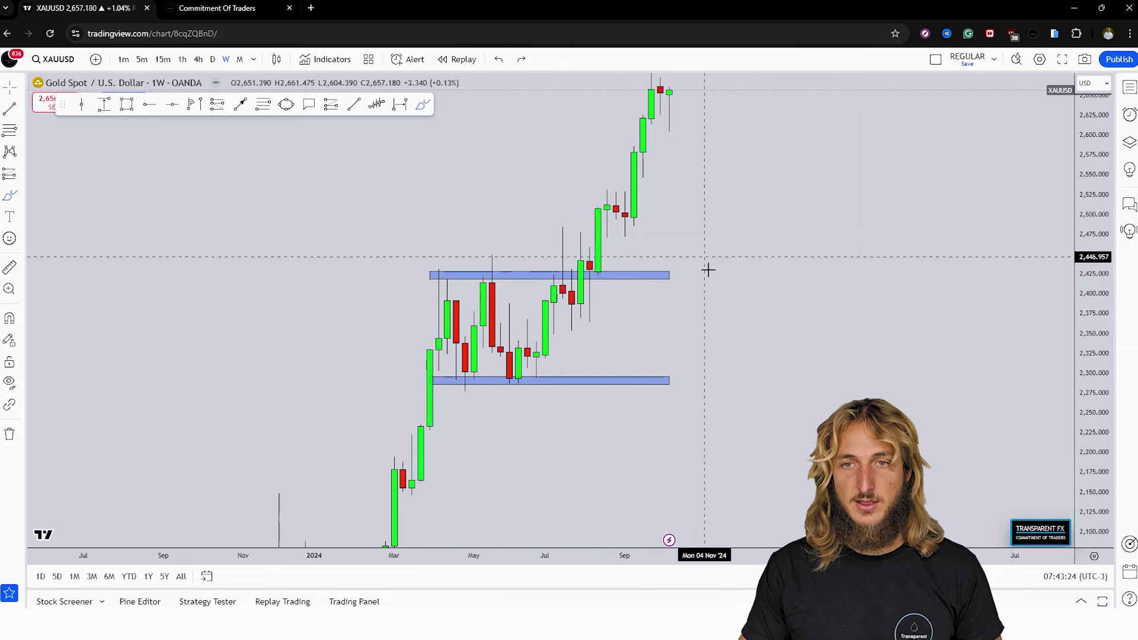
left_click_drag(599, 285, 651, 140)
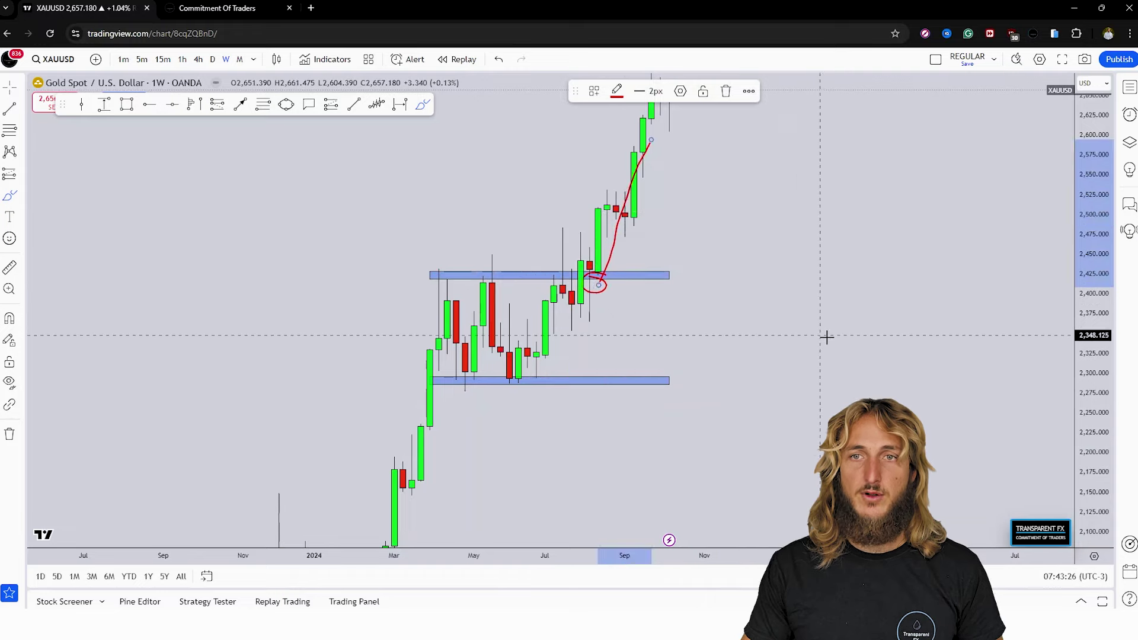
left_click_drag(826, 337, 737, 368)
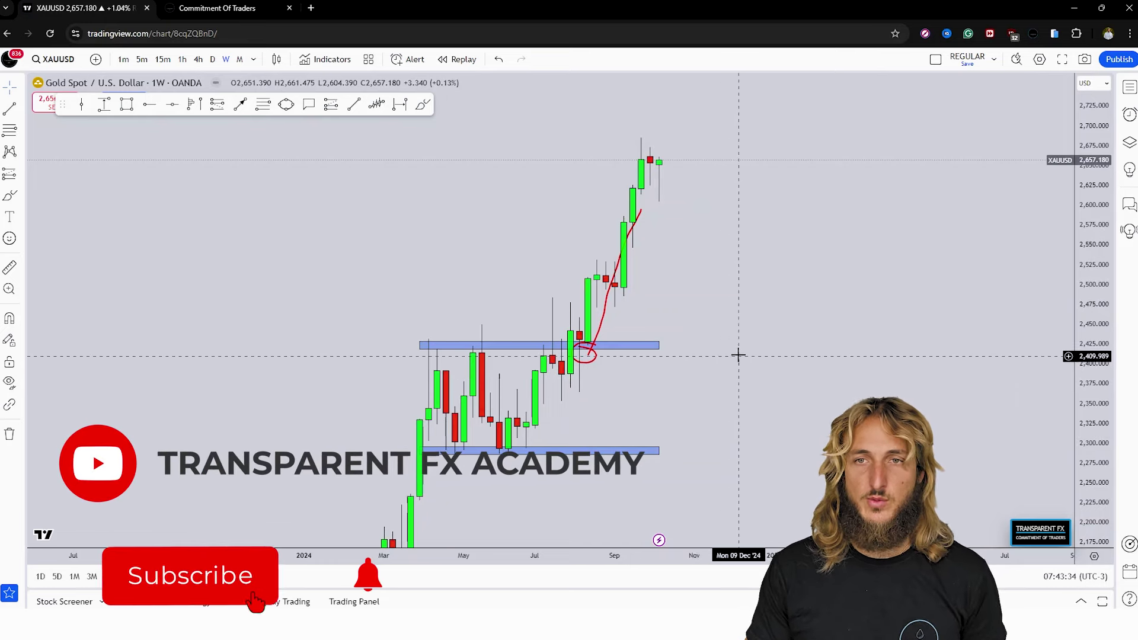
Delete both brush strokes and both rectangles from the gold chart
left_click(1129, 143)
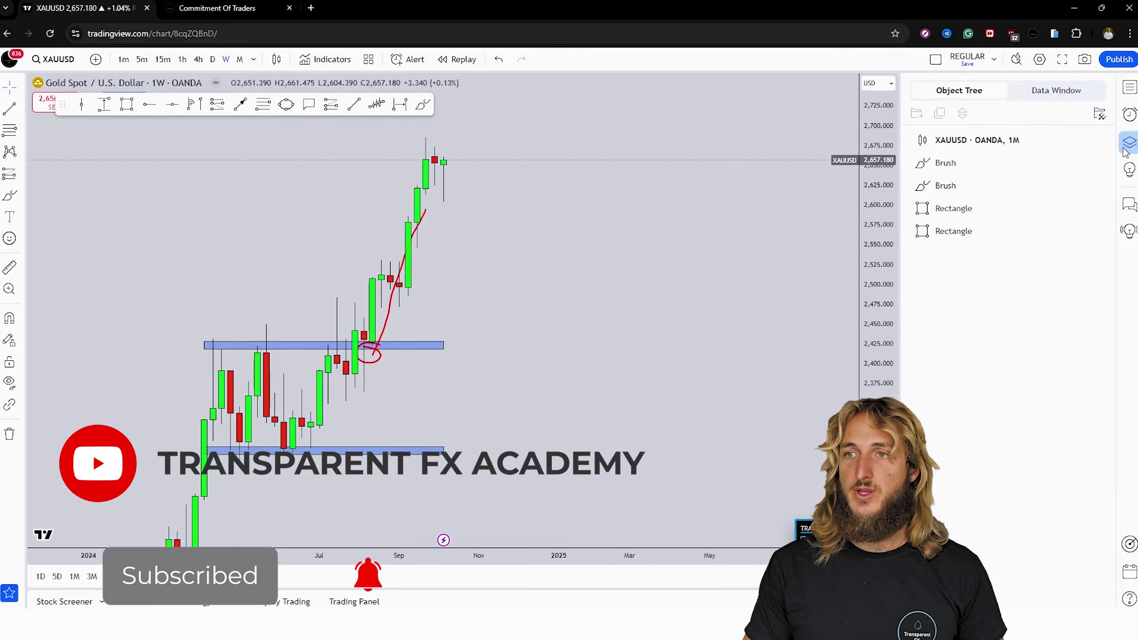
left_click(1104, 163)
left_click(1105, 163)
left_click(1105, 163)
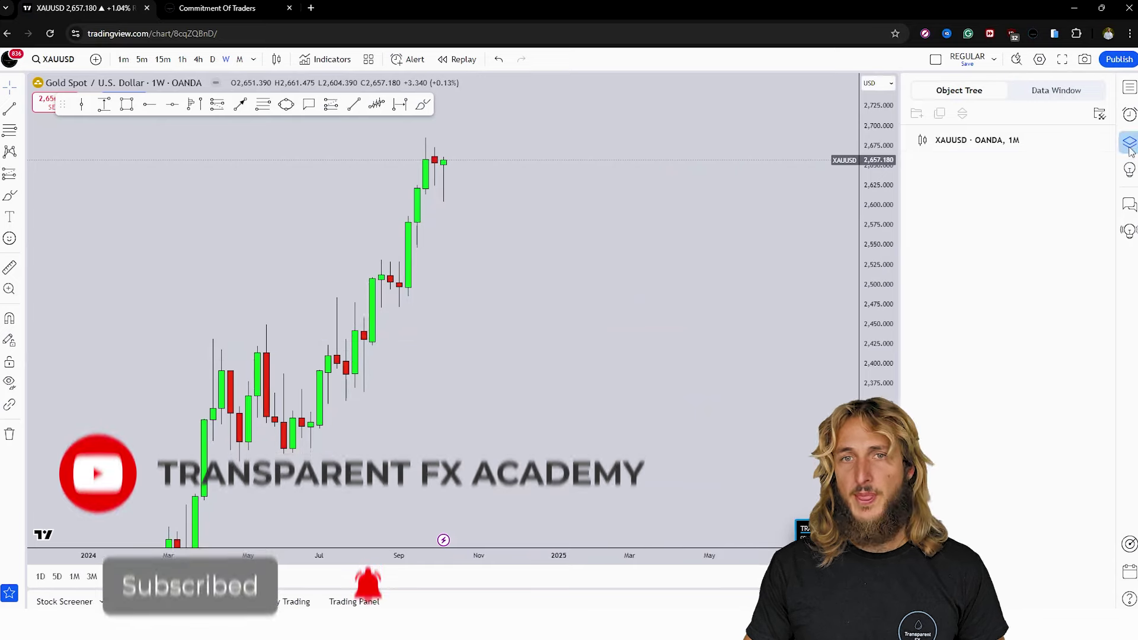
left_click(1128, 142)
right_click(723, 323)
left_click(841, 318)
Trace the September 2024 impulse and the October correction with the brush, and remove the strokes
left_click(422, 105)
mouse_move(574, 336)
left_mouse_down()
mouse_move(602, 170)
mouse_move(620, 232)
mouse_move(634, 161)
left_mouse_up()
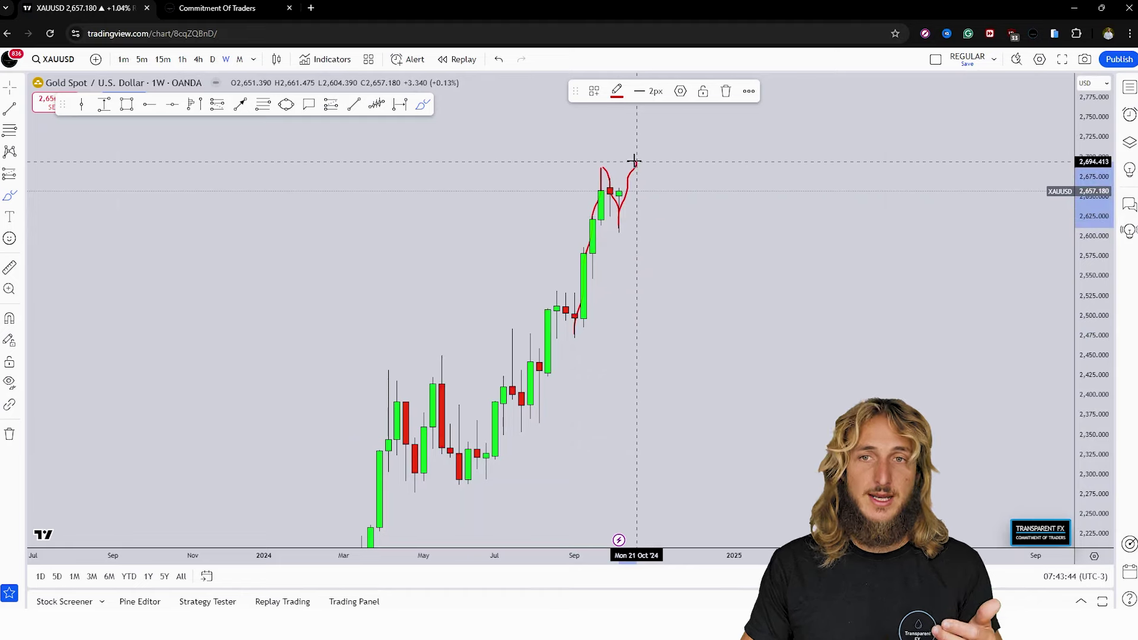
left_click(498, 60)
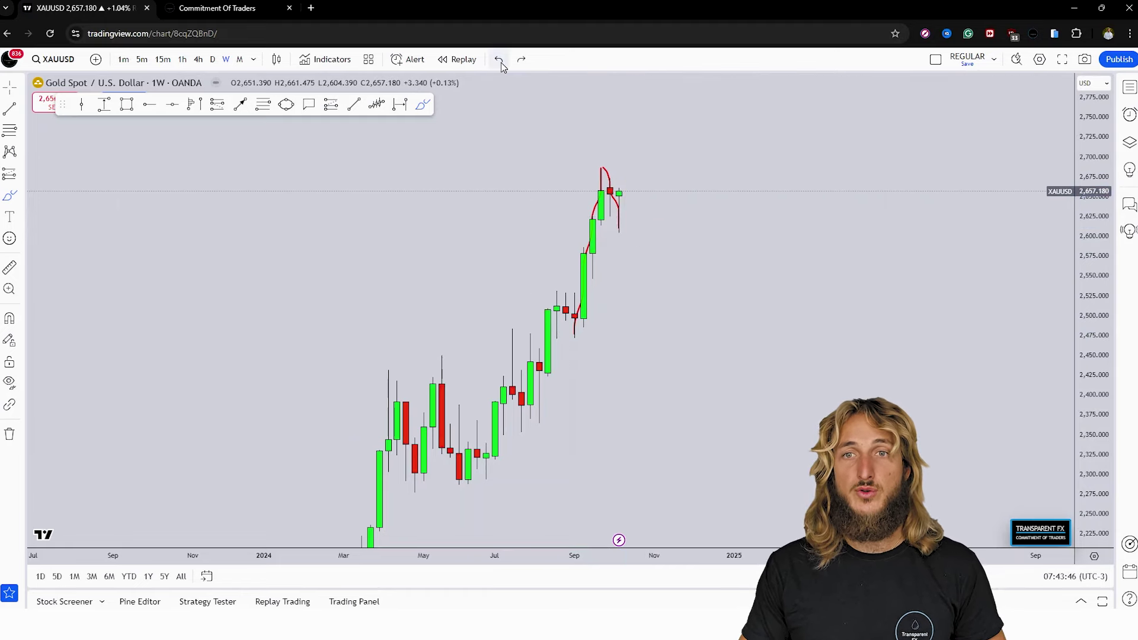
left_click_drag(576, 328, 620, 216)
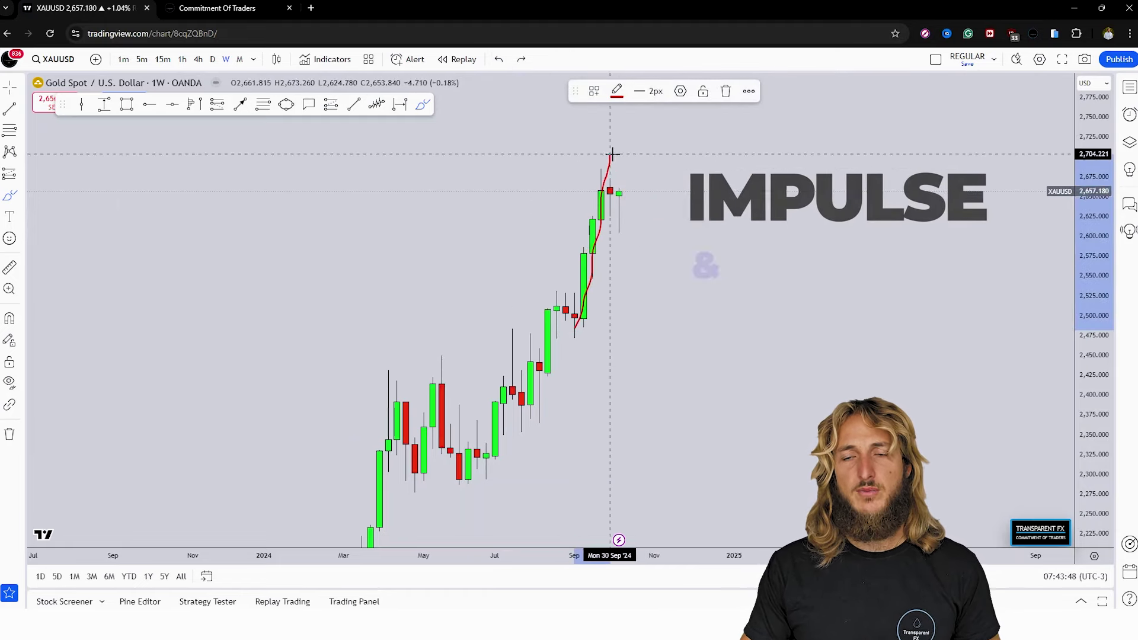
left_click(725, 91)
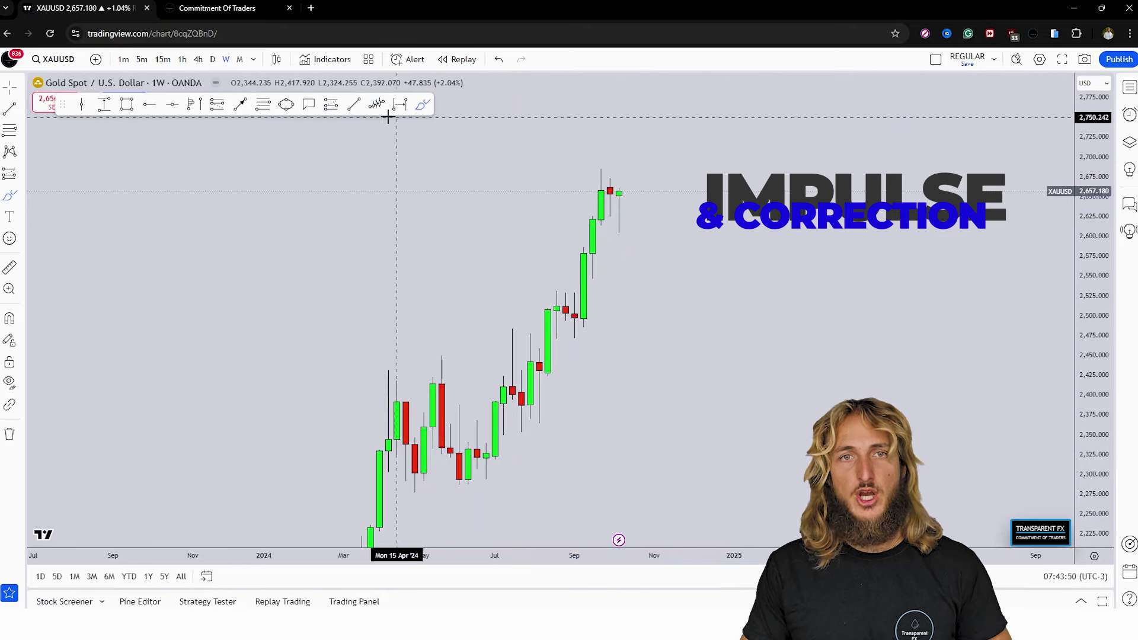
Draw a Fibonacci retracement from the early September 2024 low at about 2,470 up to about 2,685, and circle the 0.382 touch with the brush
key("alt+f")
left_click(578, 339)
left_click(610, 171)
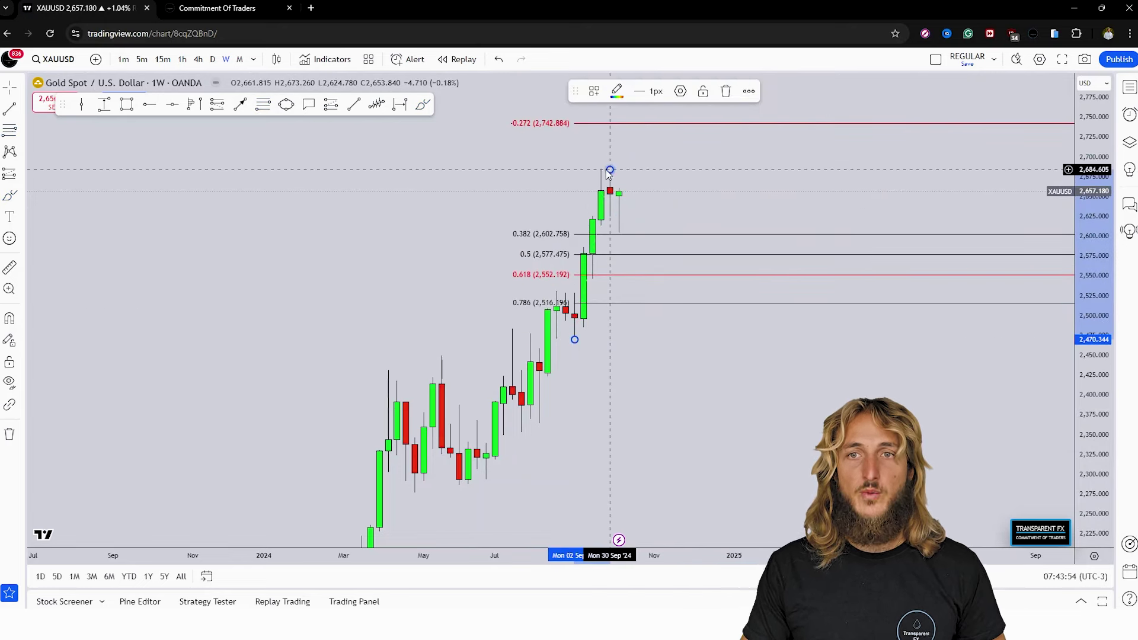
left_click(695, 186)
left_click(419, 105)
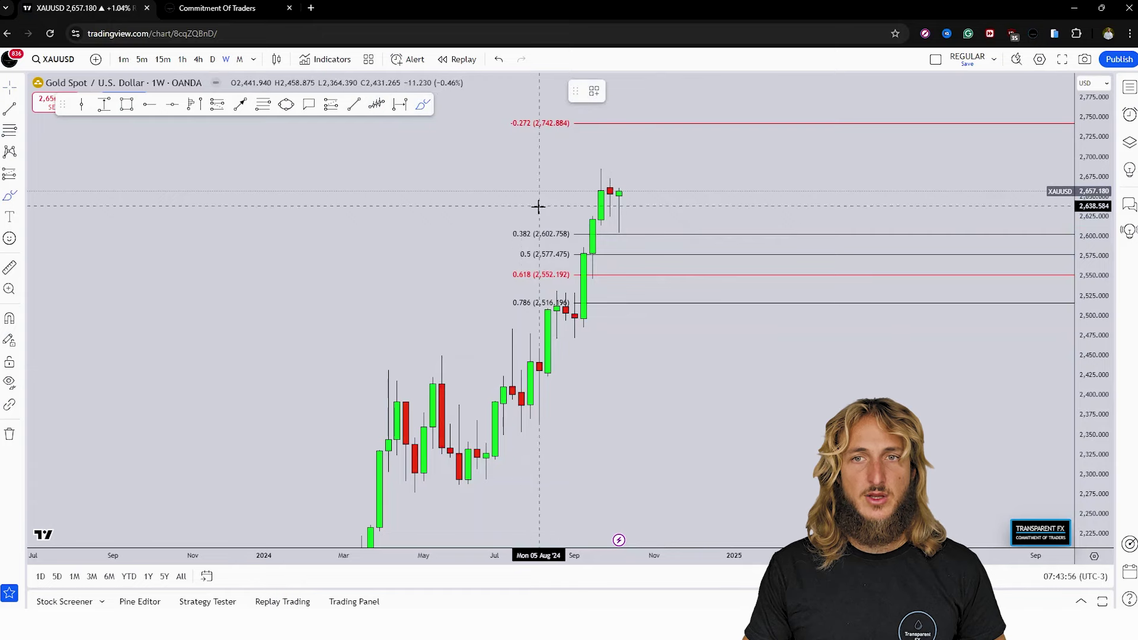
left_click_drag(625, 231, 623, 239)
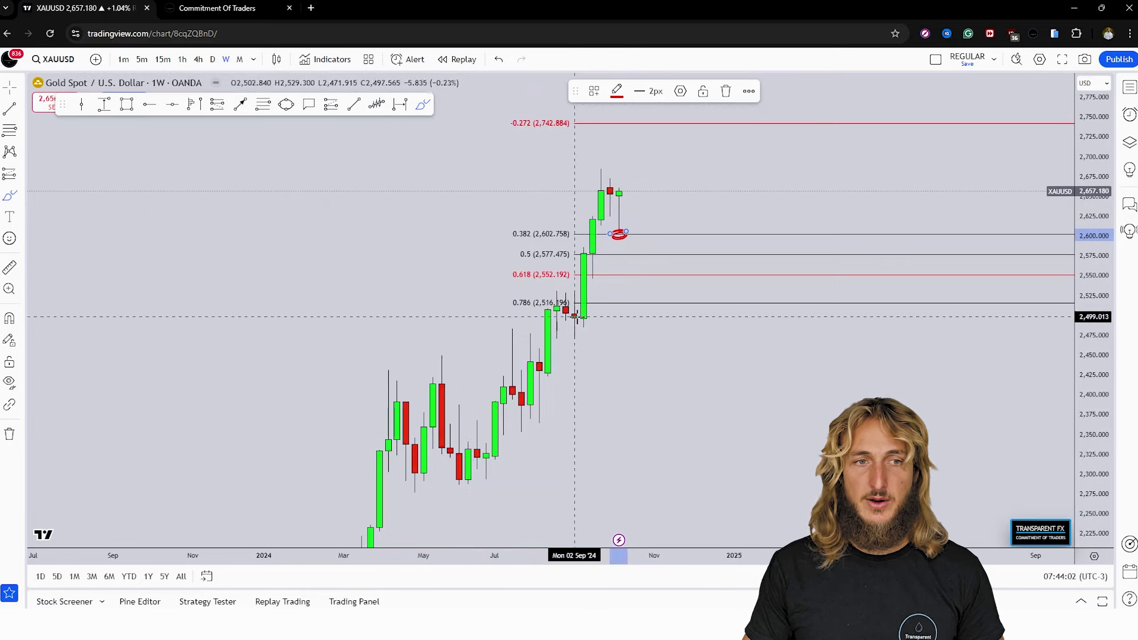
Snap the retracement's ends to the 2 September low and the 23 September high using the magnet, and delete the brush circle
left_click(9, 318)
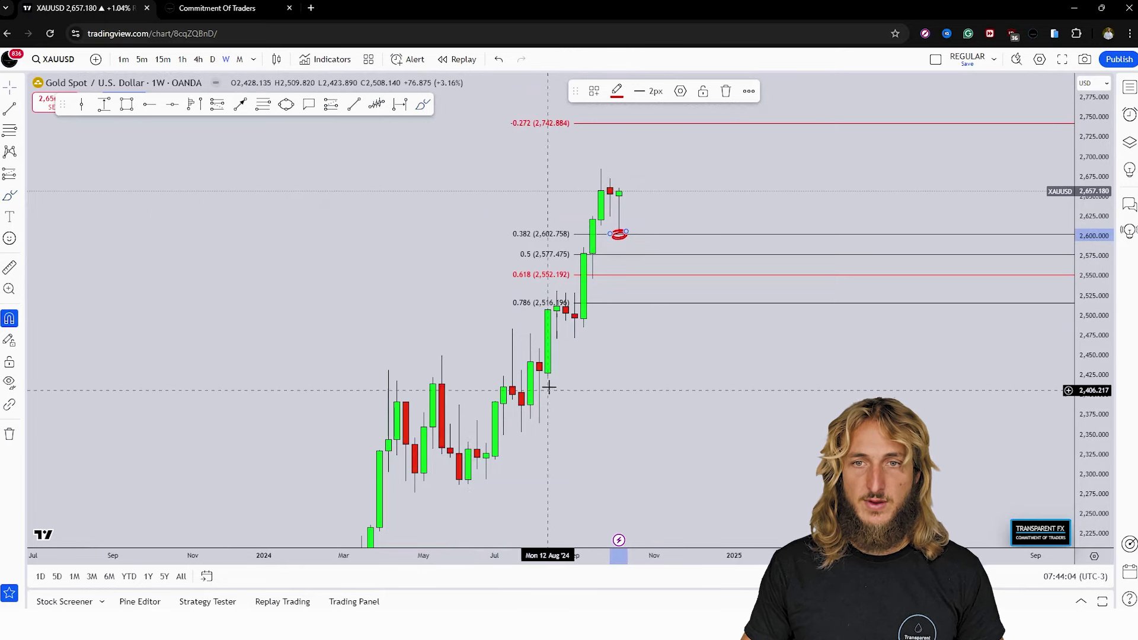
left_click_drag(574, 336, 575, 339)
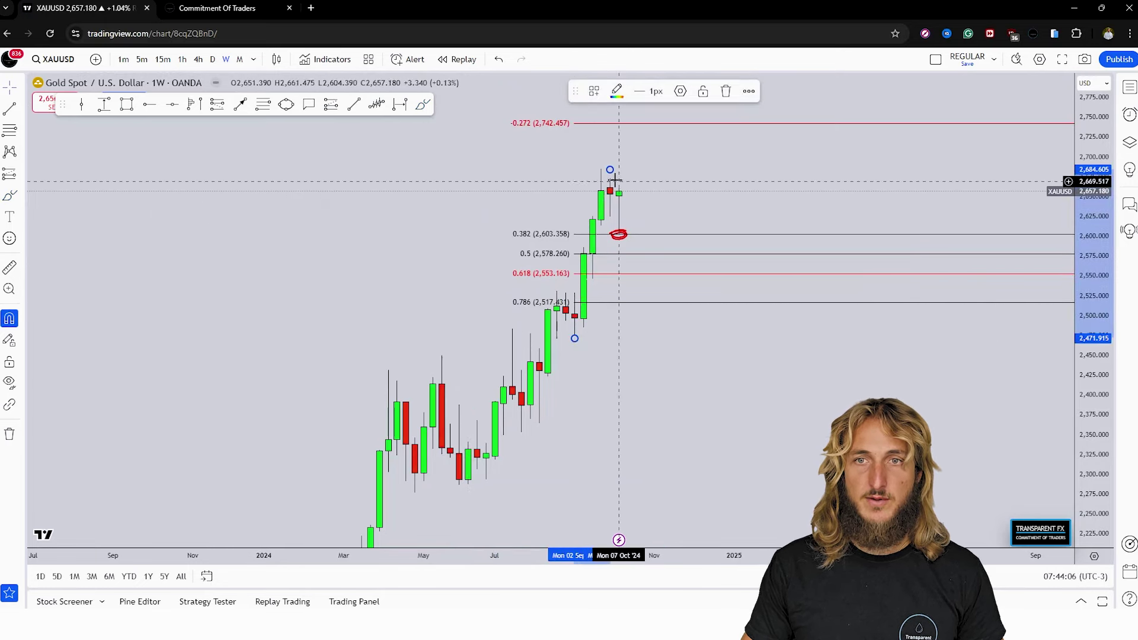
left_click_drag(610, 170, 609, 169)
left_click(693, 206)
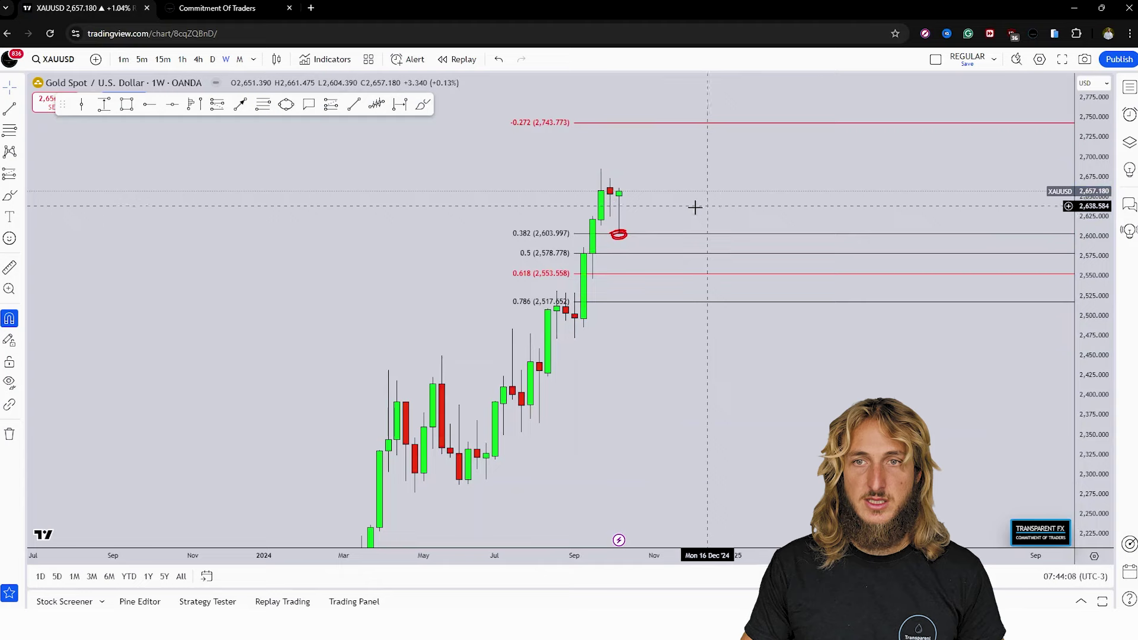
left_click(616, 236)
left_click(725, 90)
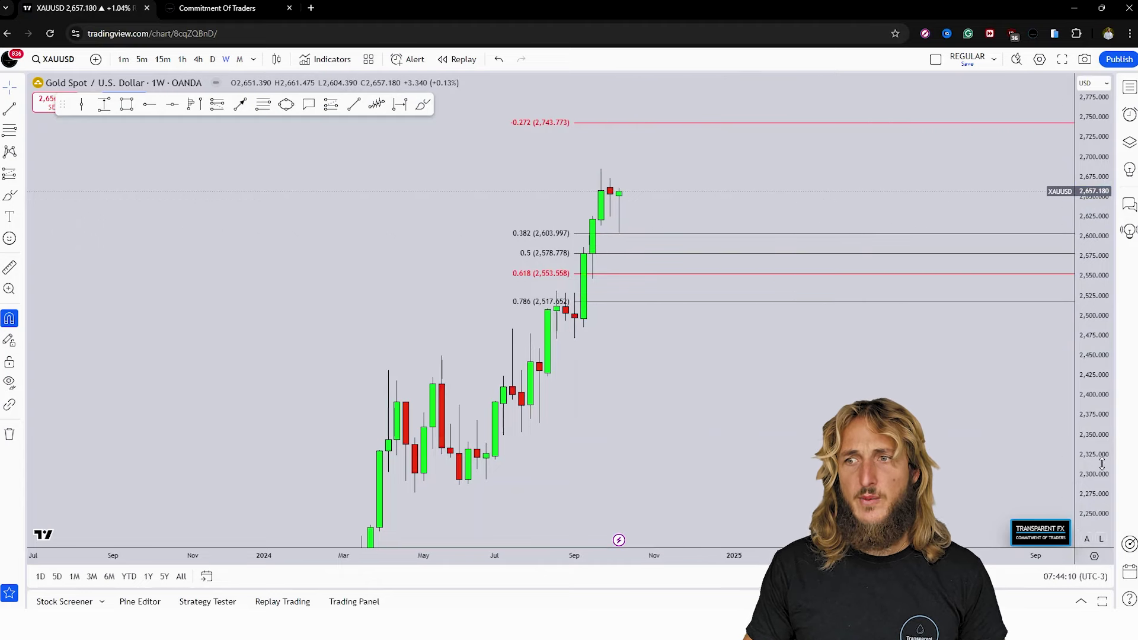
Inspect the retracement's extension levels, turn the magnet off and delete the retracement
left_click_drag(1102, 464, 1024, 284)
left_click_drag(773, 159, 1008, 316)
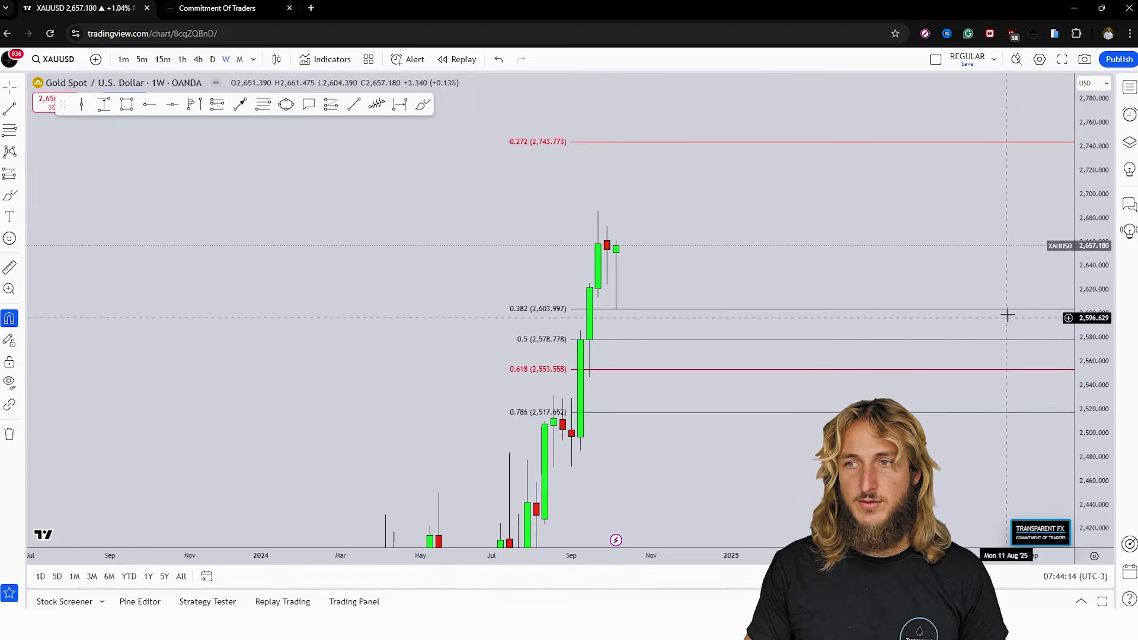
left_click_drag(1108, 267, 323, 308)
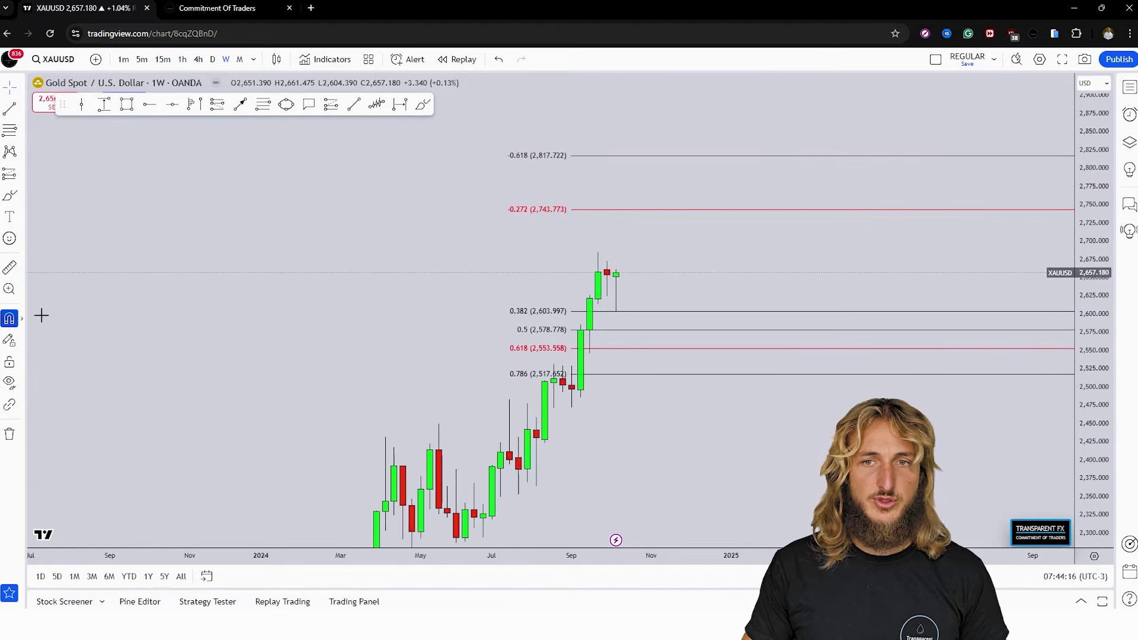
right_click(624, 384)
left_click(607, 377)
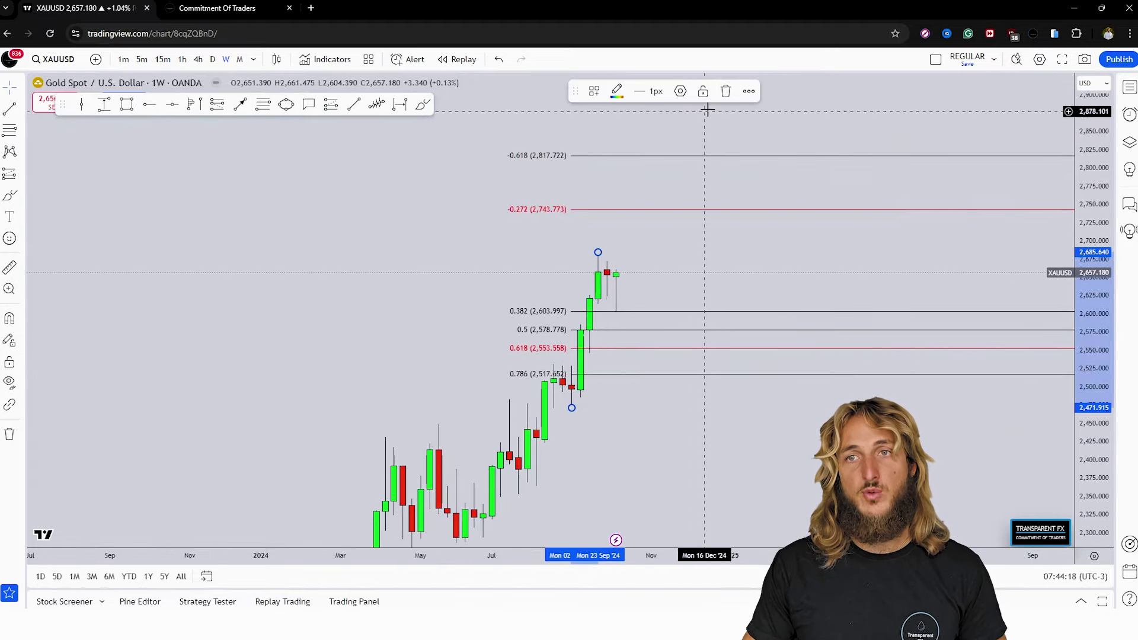
key("Delete")
Sketch possible weekly price paths with the brush, topping near 2,700 and dropping to about 2,575, and remove the strokes
left_click(422, 105)
mouse_move(616, 273)
left_mouse_down()
mouse_move(640, 262)
mouse_move(647, 337)
mouse_move(687, 215)
left_mouse_up()
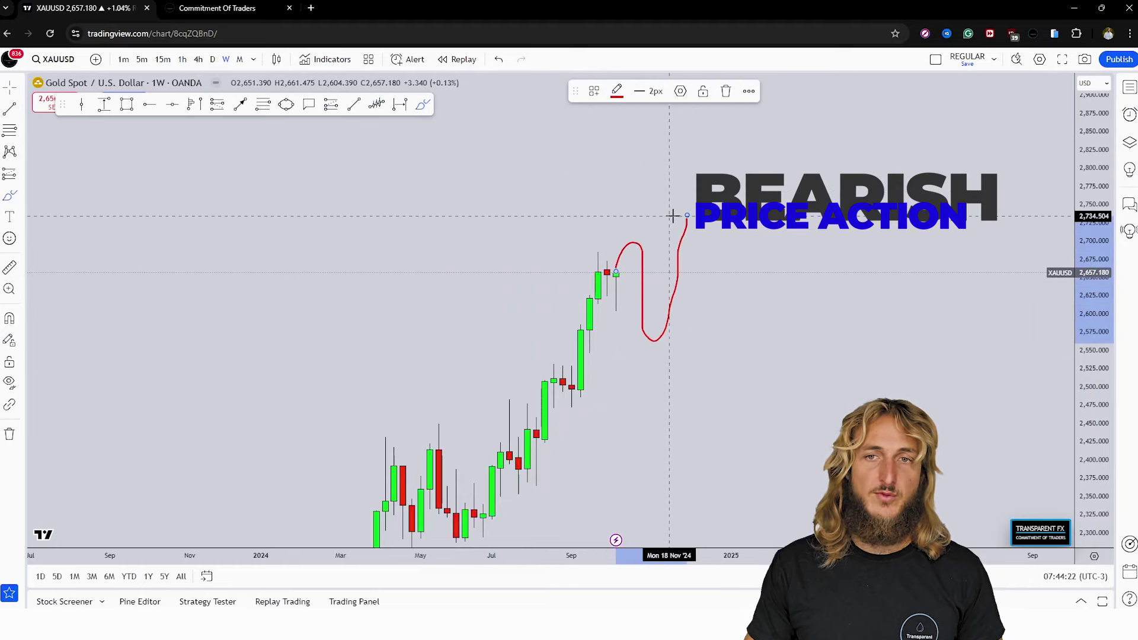
left_click(726, 91)
mouse_move(617, 275)
left_mouse_down()
mouse_move(634, 243)
mouse_move(642, 333)
left_mouse_up()
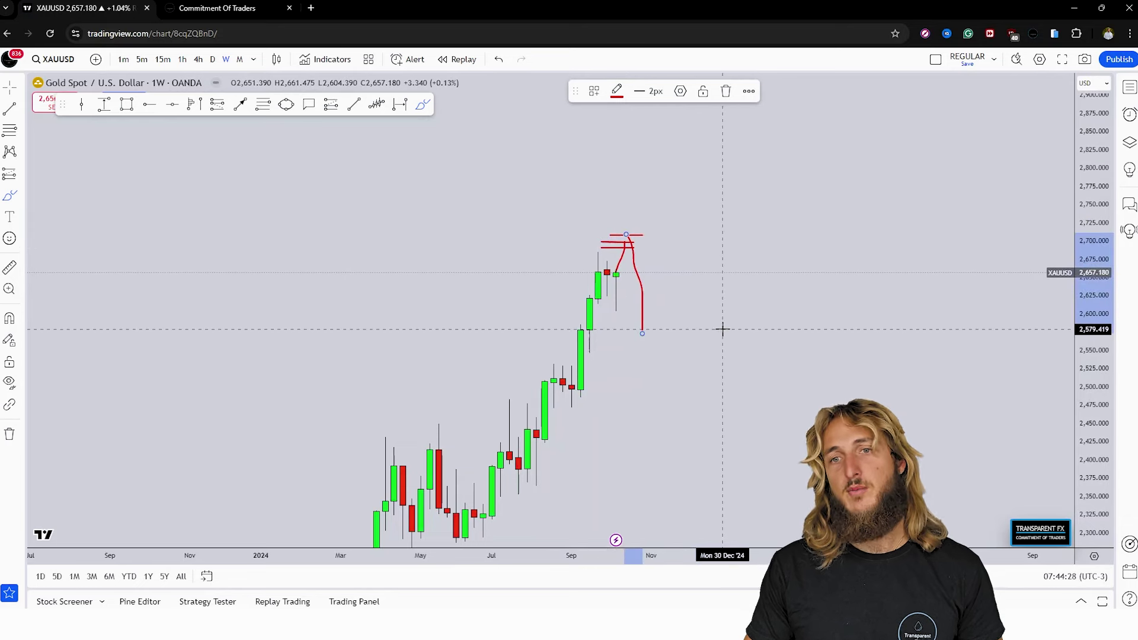
left_click(499, 60)
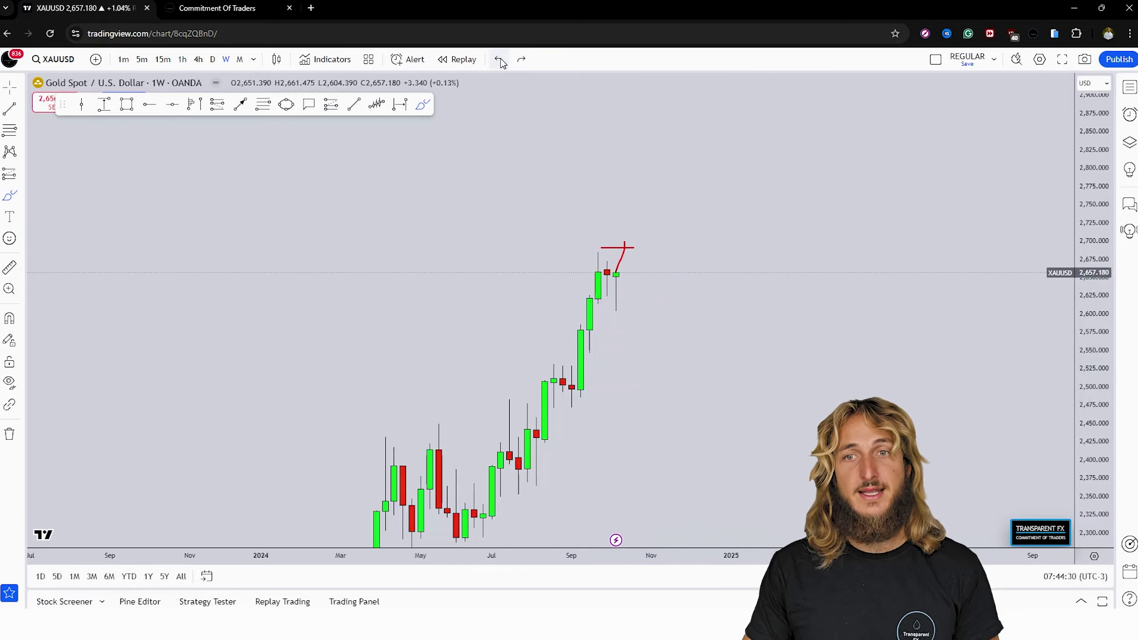
Switch the gold chart to the daily timeframe and reset the chart view
left_click(212, 59)
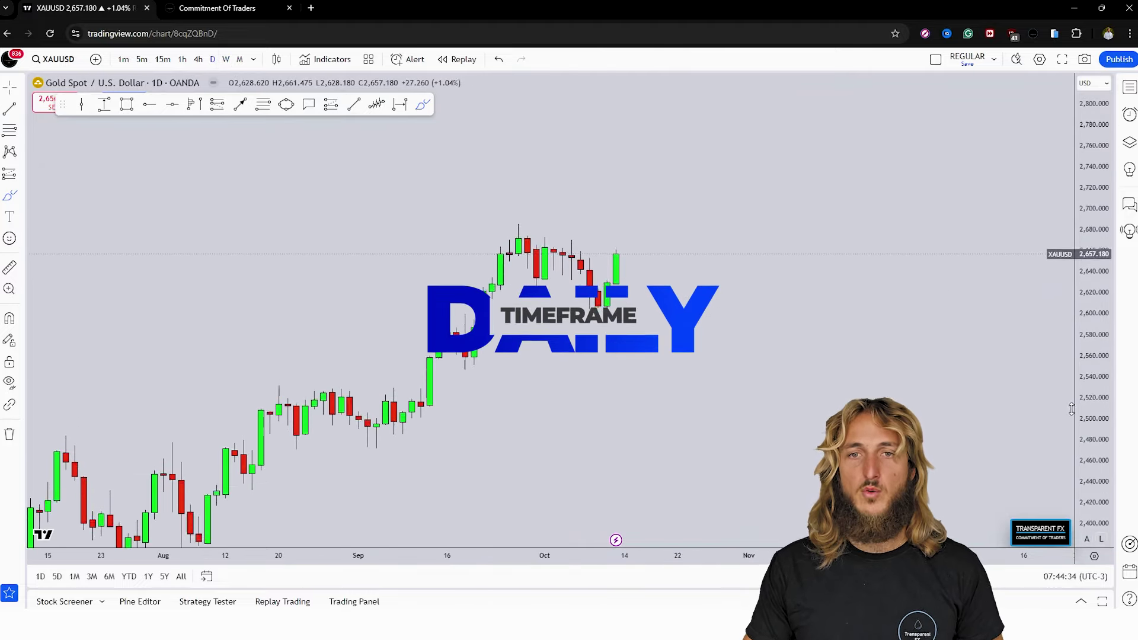
left_click(602, 521)
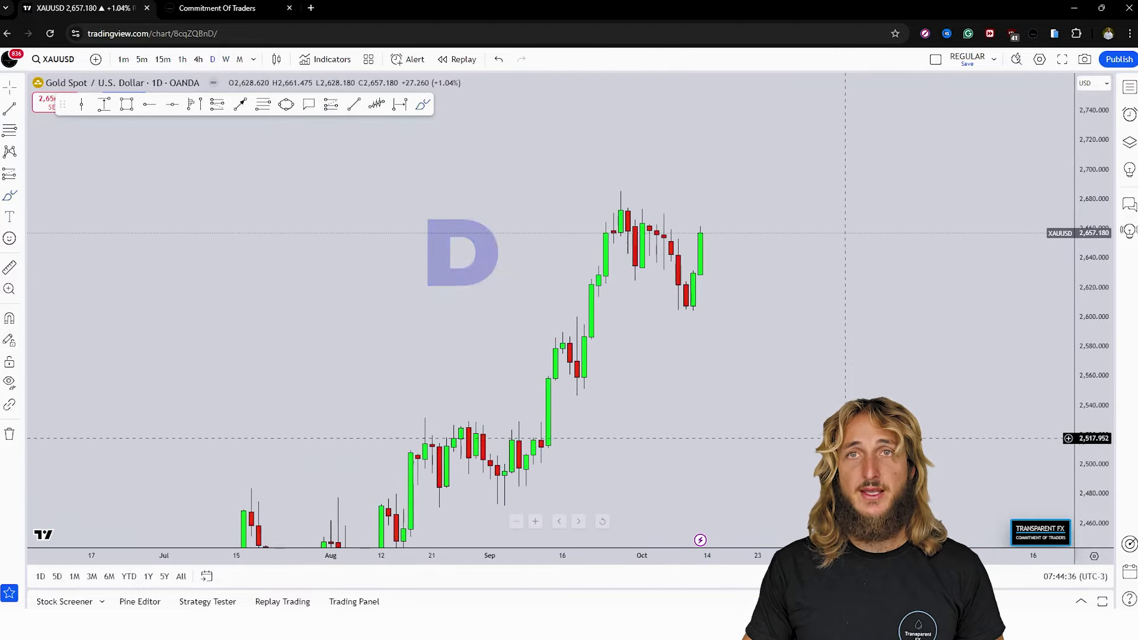
Trace the October 2024 pullback and bounce on the daily candles with the brush, and undo the strokes
left_click(423, 105)
mouse_move(593, 217)
left_mouse_down()
mouse_move(627, 312)
mouse_move(638, 301)
mouse_move(618, 313)
mouse_move(646, 225)
left_mouse_up()
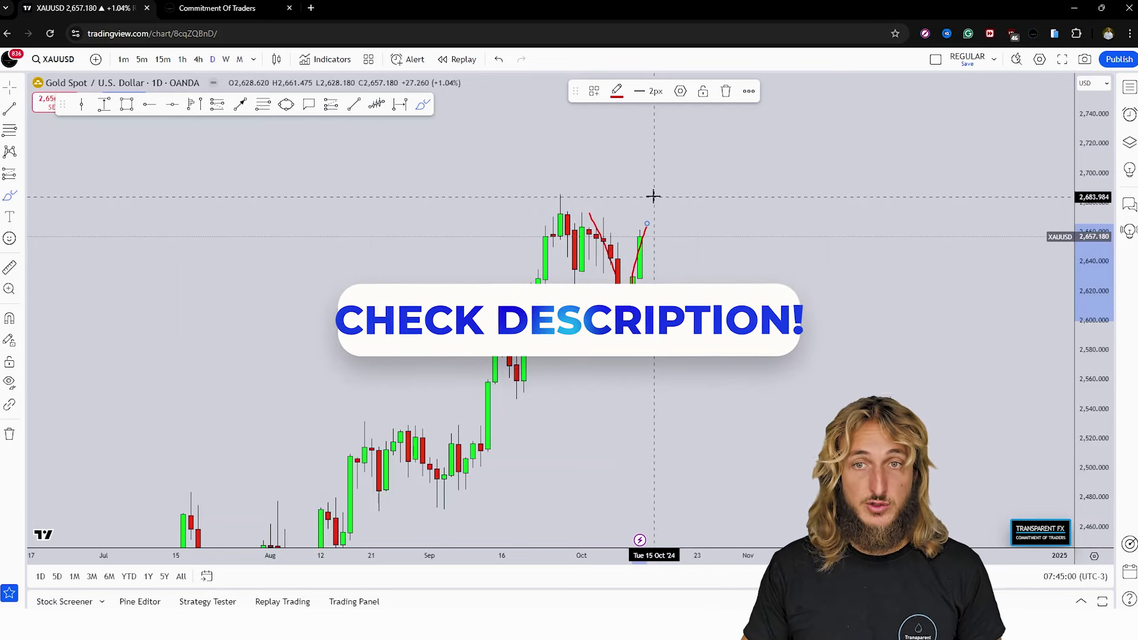
left_click(497, 61)
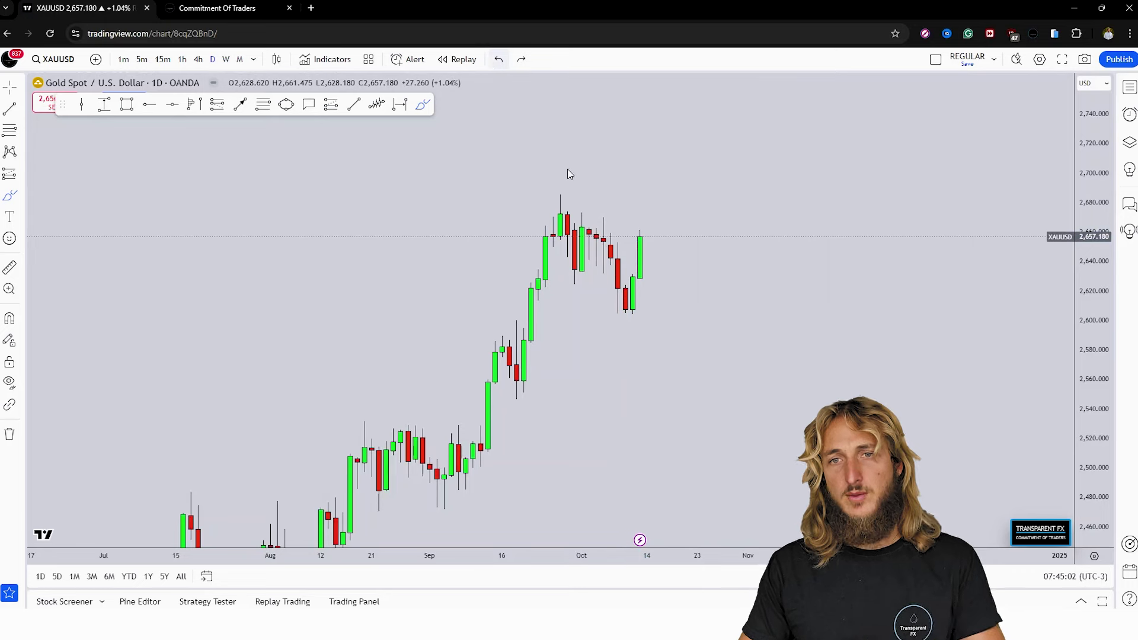
left_click_drag(702, 393, 637, 424)
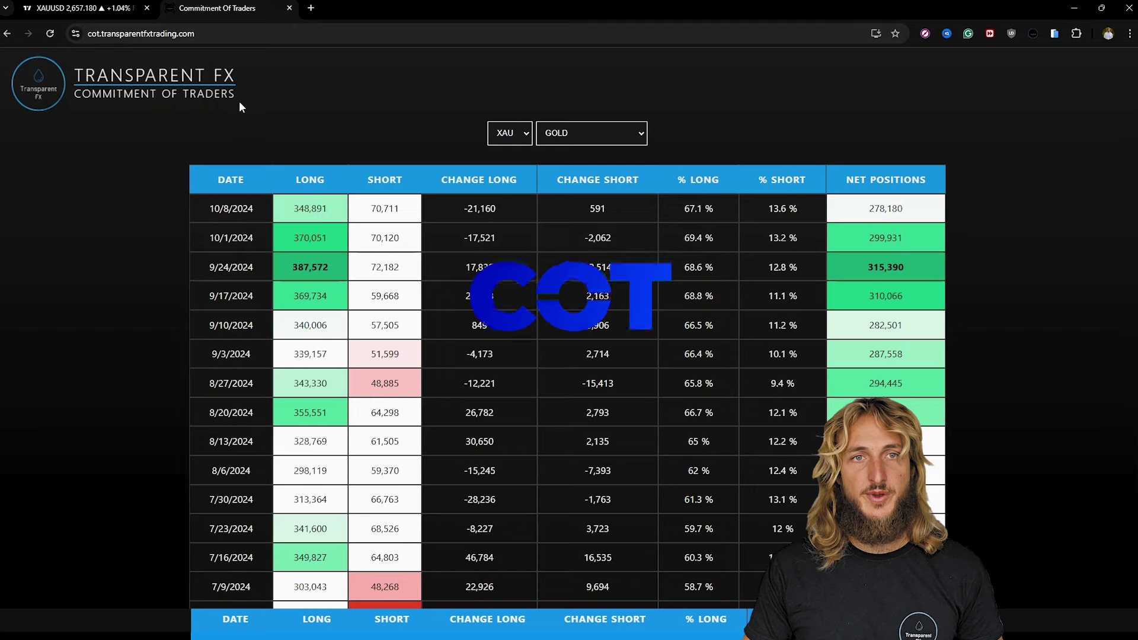
Examine gold's recent net positions and latest long and short changes on the Commitment of Traders page, and return to the TradingView chart
left_click_drag(240, 101, 92, 95)
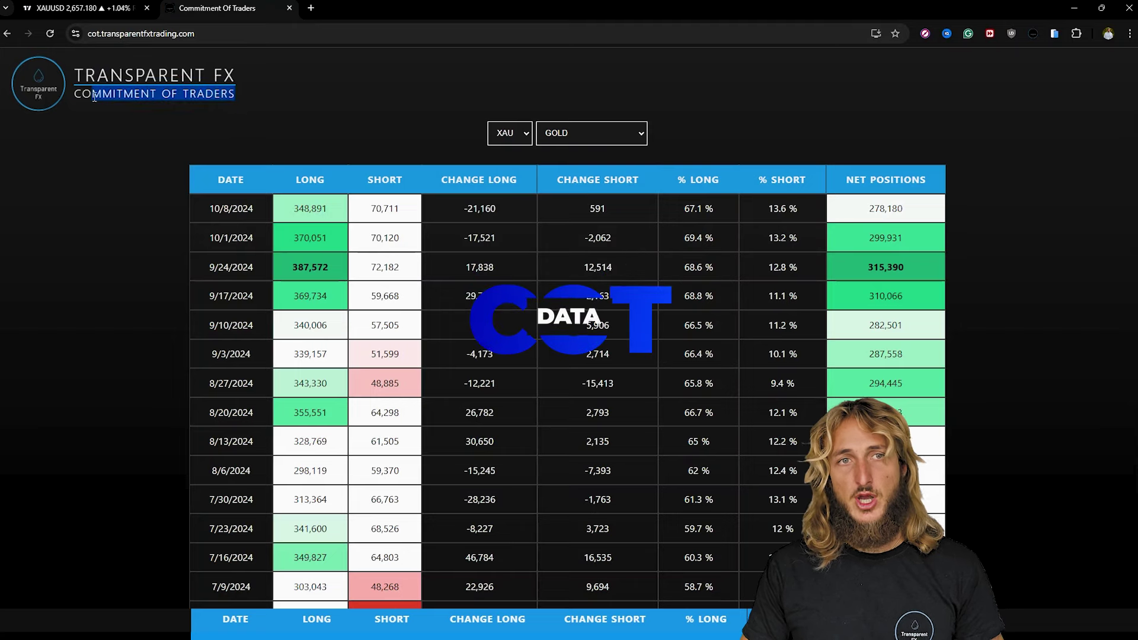
left_click(231, 107)
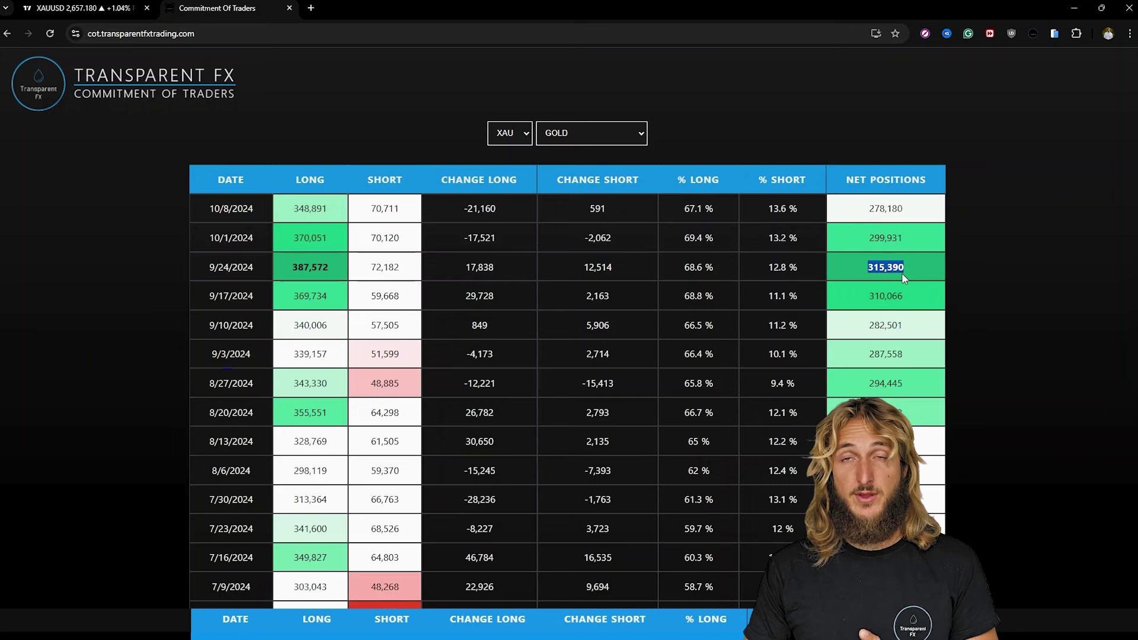
left_click_drag(866, 209, 916, 220)
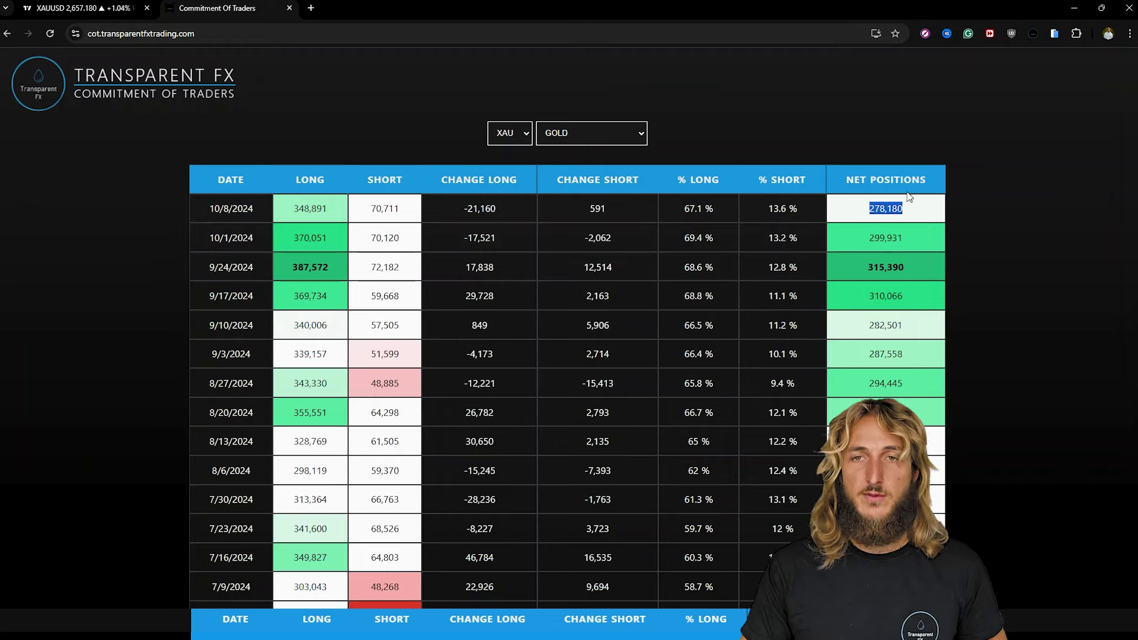
left_click_drag(586, 207, 620, 207)
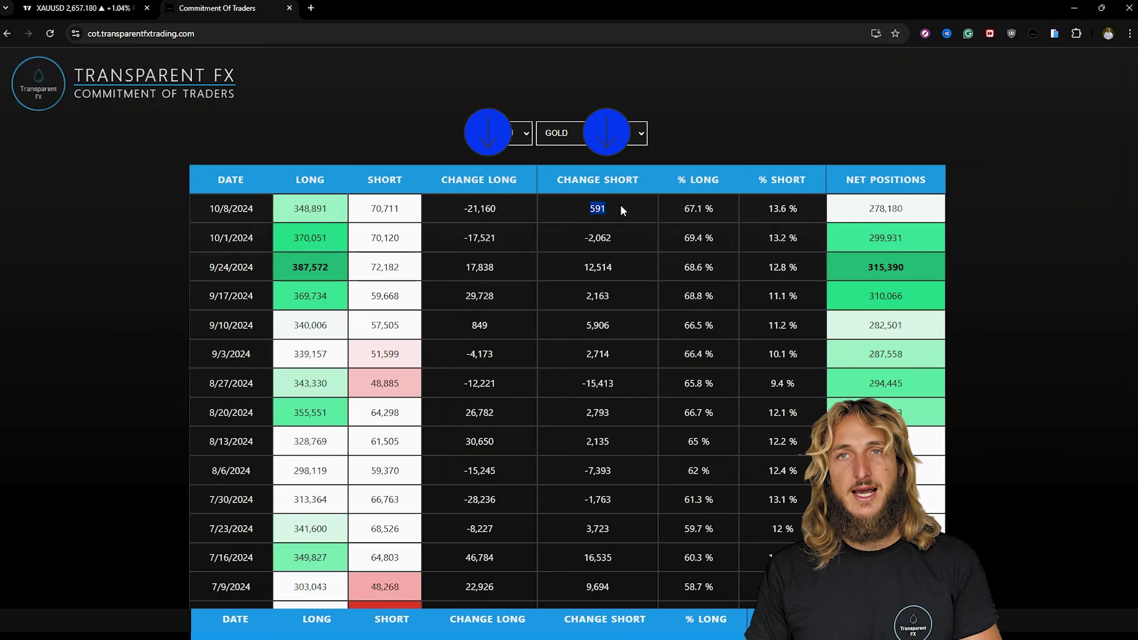
left_click(462, 209)
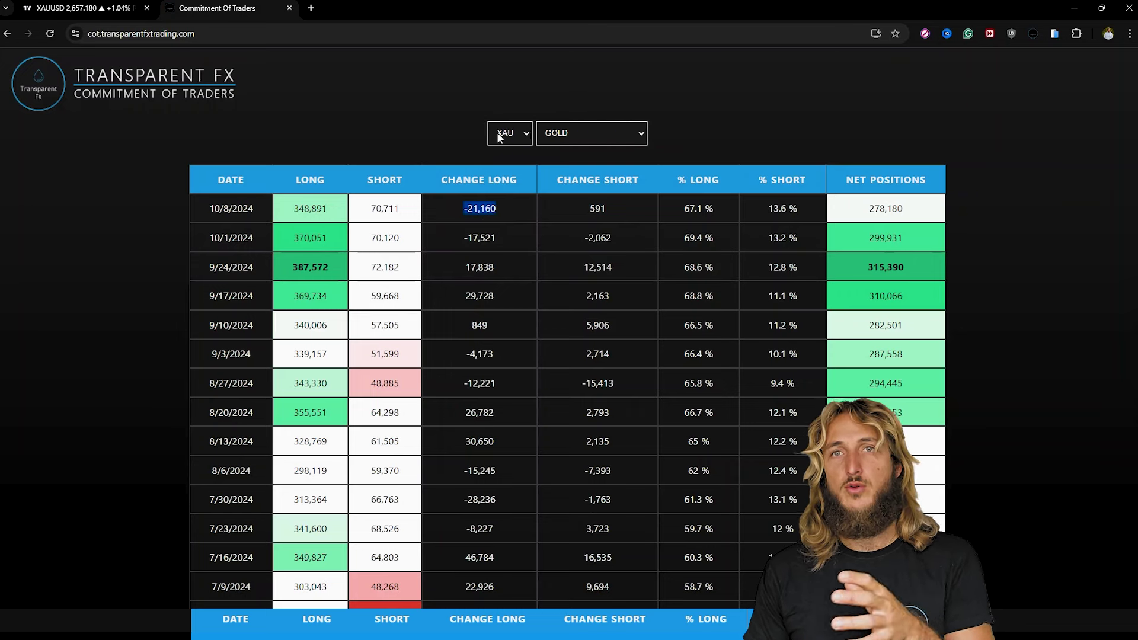
left_click(448, 116)
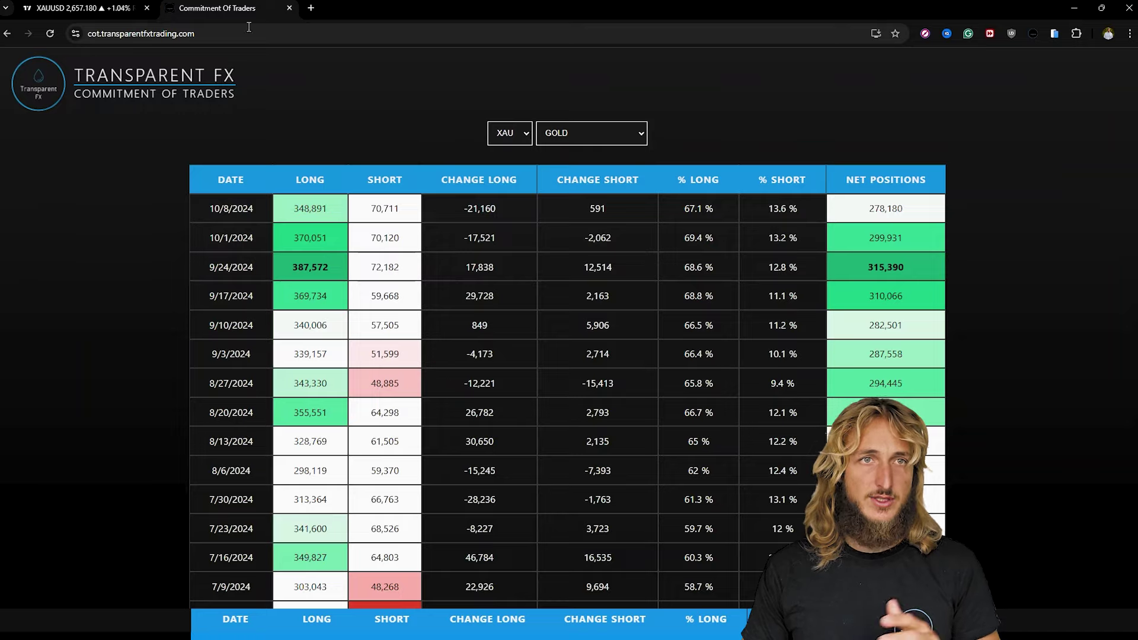
key("ctrl+1")
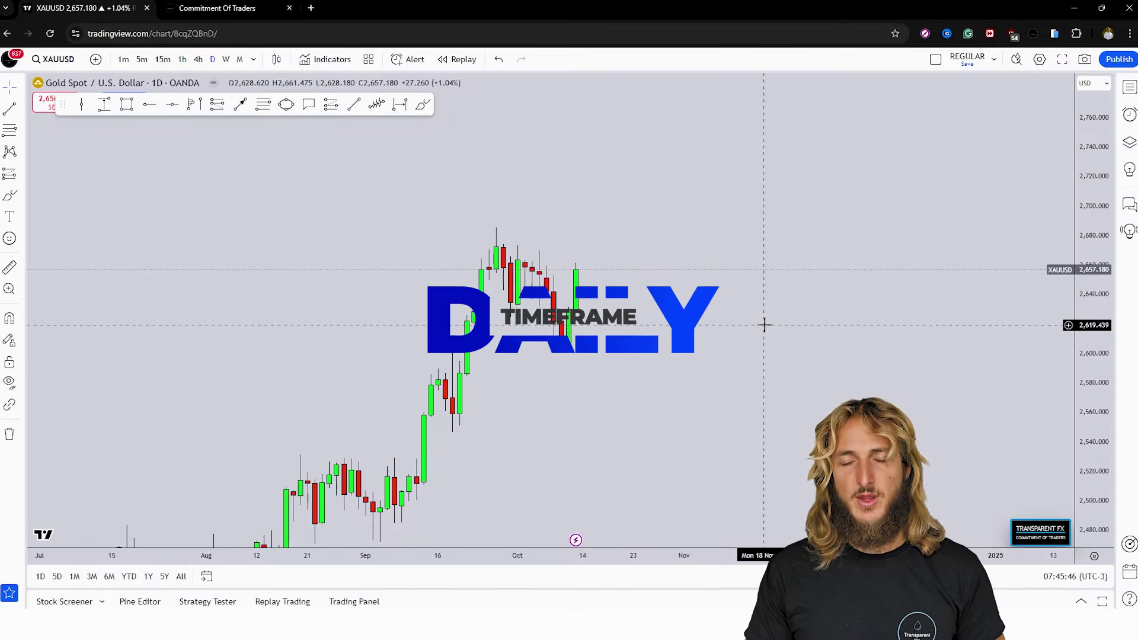
Trace the recent daily swings and a larger copy beside them with the brush, add a horizontal stroke at about 2,657, and undo the strokes
left_click(423, 105)
mouse_move(490, 226)
left_mouse_down()
mouse_move(505, 291)
mouse_move(546, 291)
mouse_move(568, 345)
mouse_move(597, 191)
left_mouse_up()
mouse_move(640, 234)
left_mouse_down()
mouse_move(727, 374)
mouse_move(768, 200)
left_mouse_up()
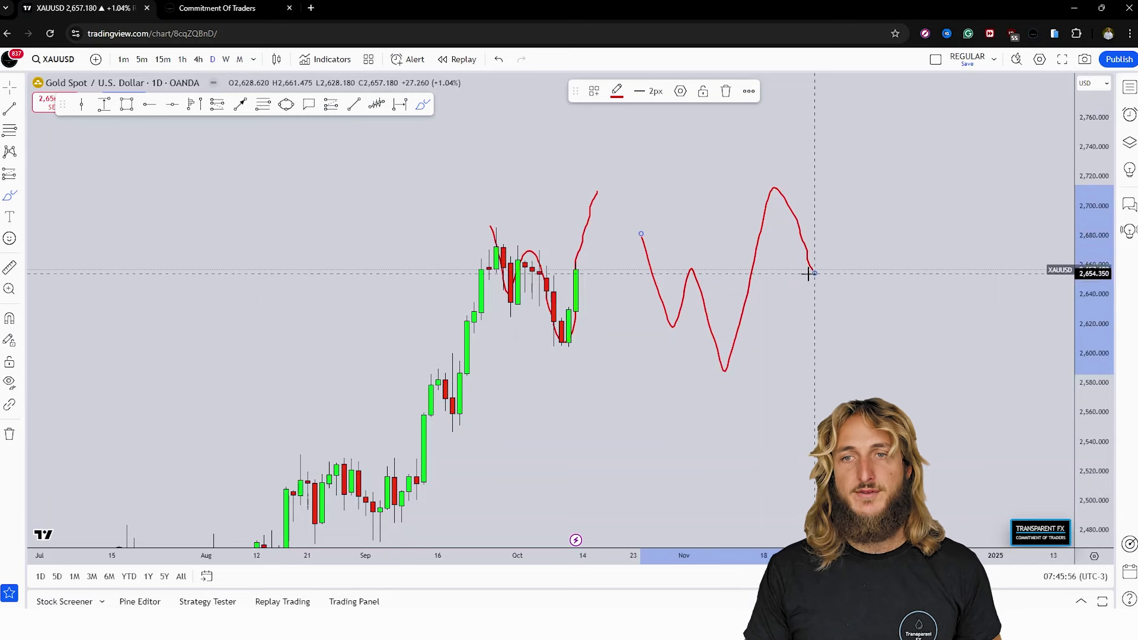
left_click_drag(686, 268, 853, 269)
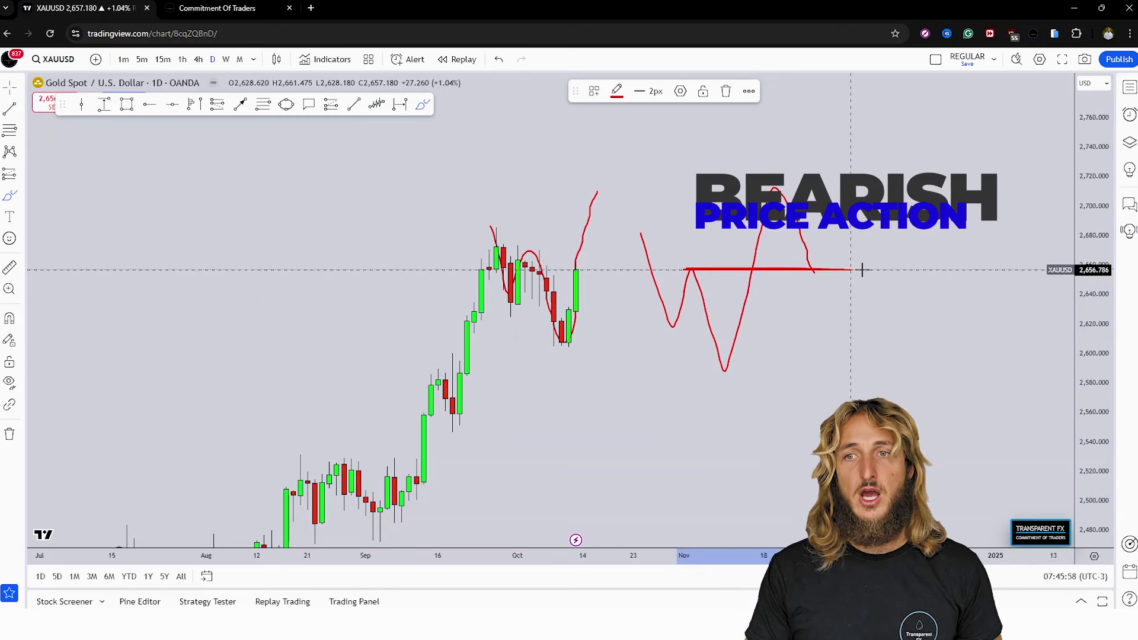
left_click(493, 62)
left_click(493, 62)
left_click(494, 62)
Draw an upward arrow from the latest daily candle near 2,657 to about 2,693
left_click(240, 105)
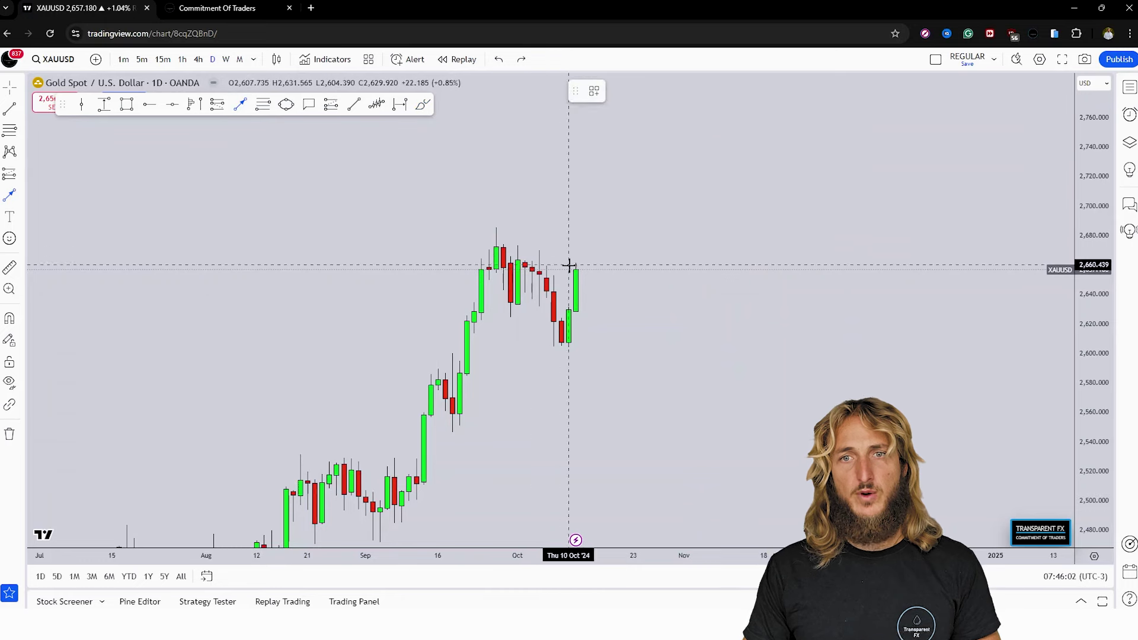
left_click_drag(583, 268, 584, 229)
left_click_drag(584, 230, 590, 213)
left_click(322, 133)
Draw a filled circle at the tip of the upward arrow, centred at about 2,700 and spanning roughly 2,680 to 2,725
left_click(287, 105)
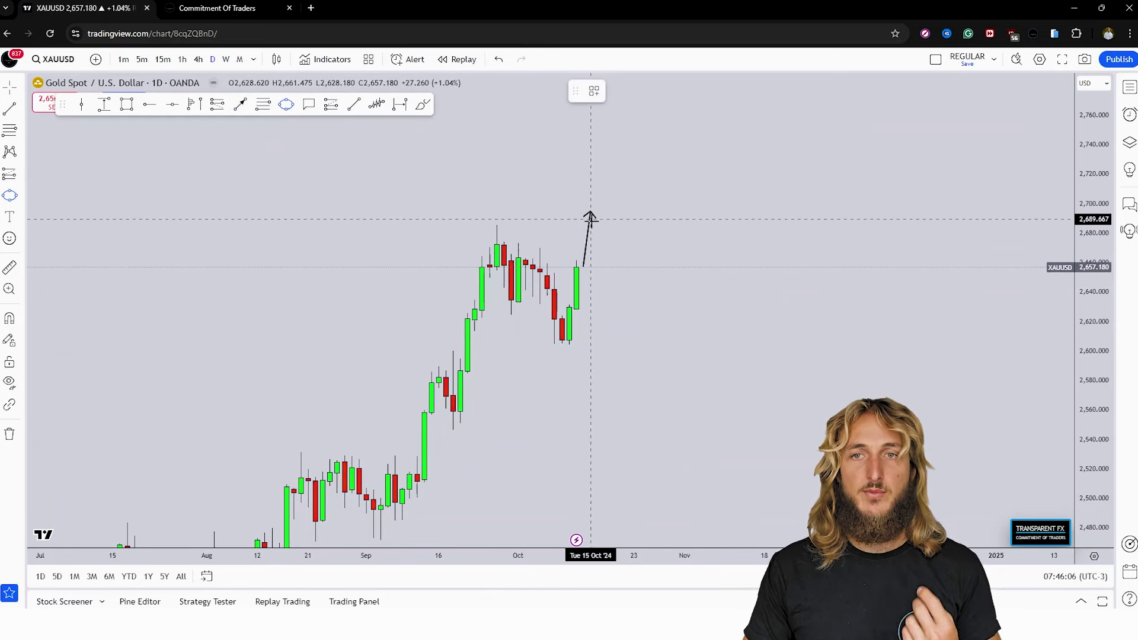
left_click(590, 216)
left_click(649, 184)
left_click(636, 230)
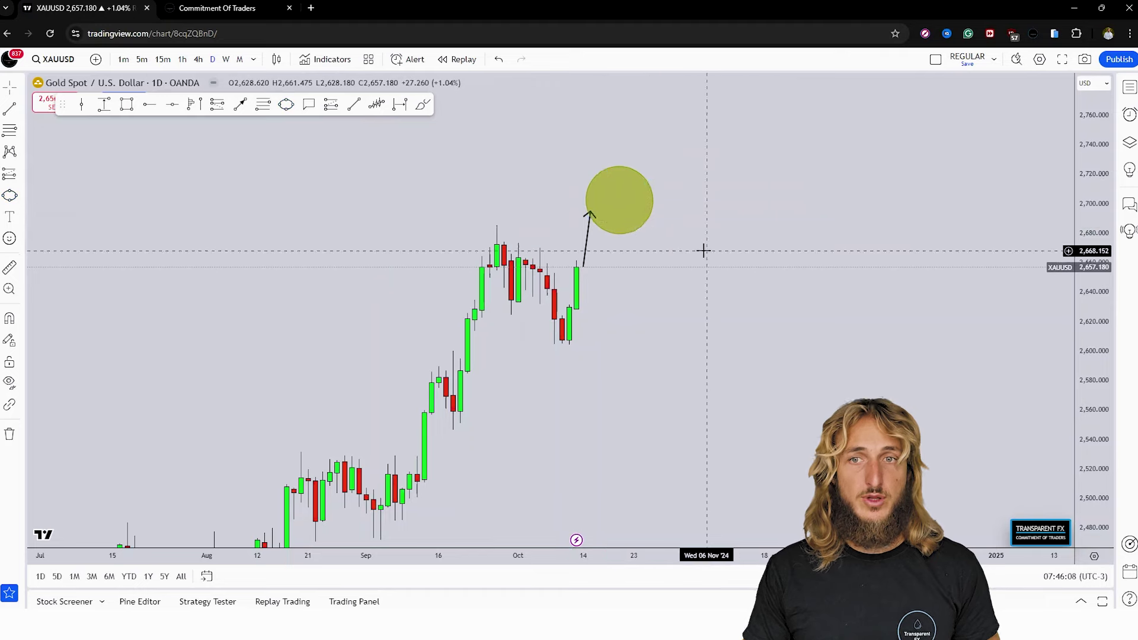
Draw a downward arrow from the far side of the circle to about 2,635
left_click(282, 117)
left_click(240, 105)
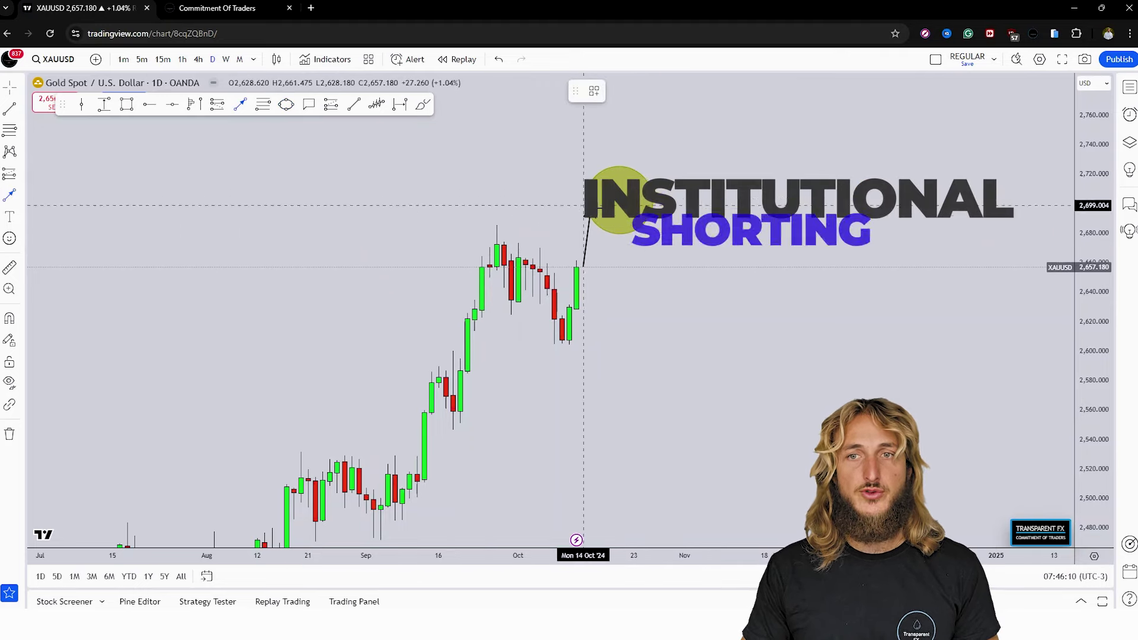
left_click(652, 228)
left_click(671, 299)
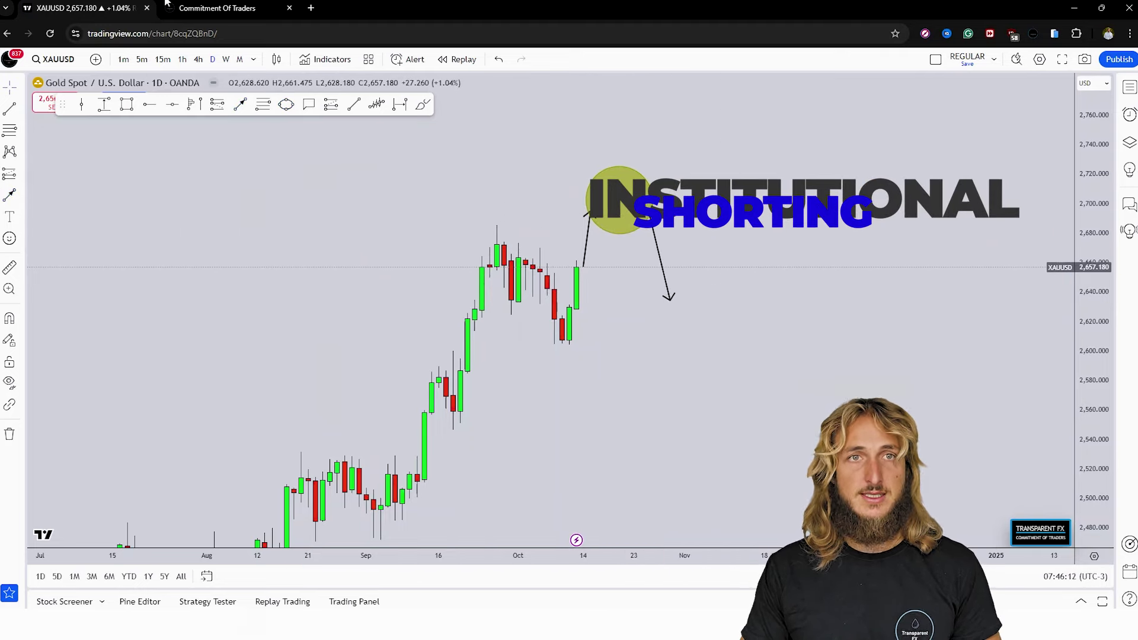
Glance at the Commitment of Traders page, brush a rounded top through the circle falling to about 2,650, and delete the stroke
left_click(216, 8)
left_click(109, 6)
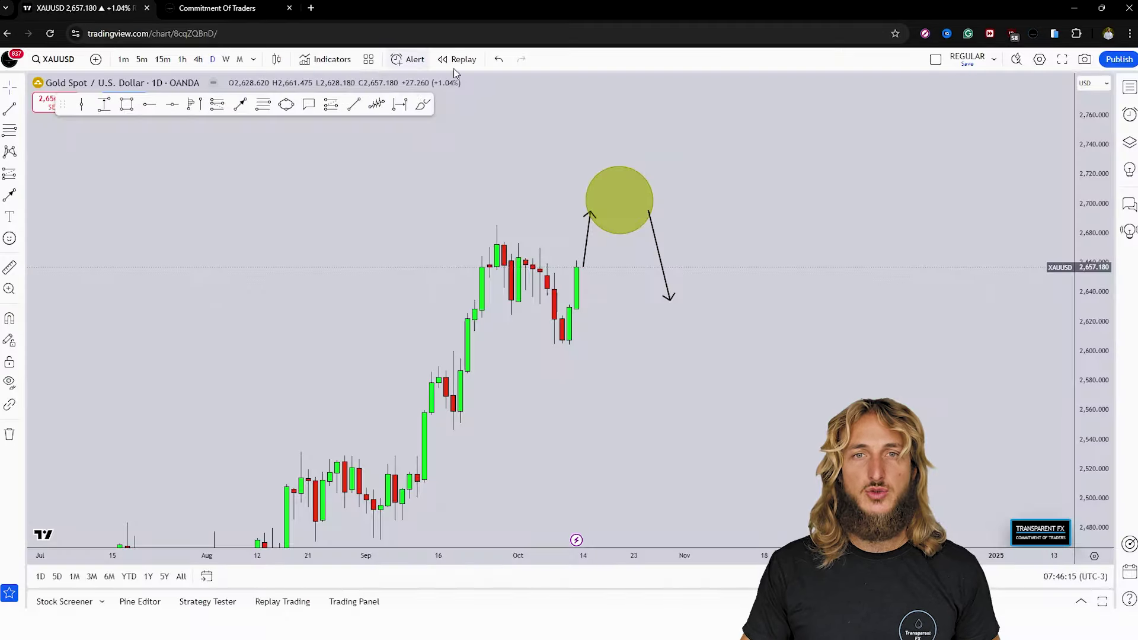
left_click_drag(594, 219, 666, 277)
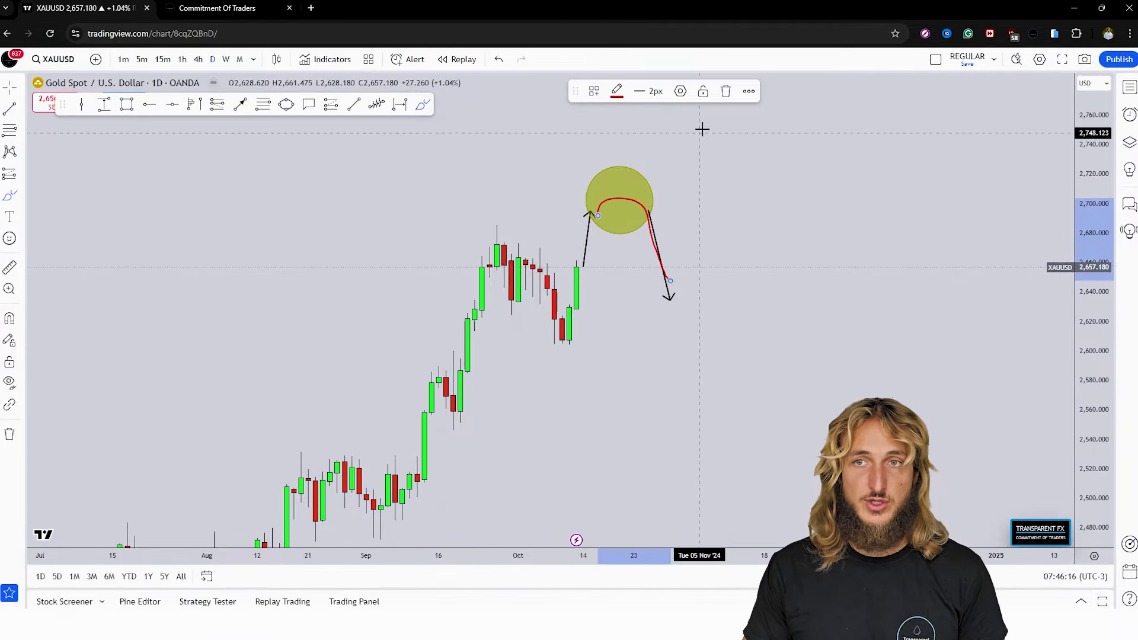
left_click(726, 92)
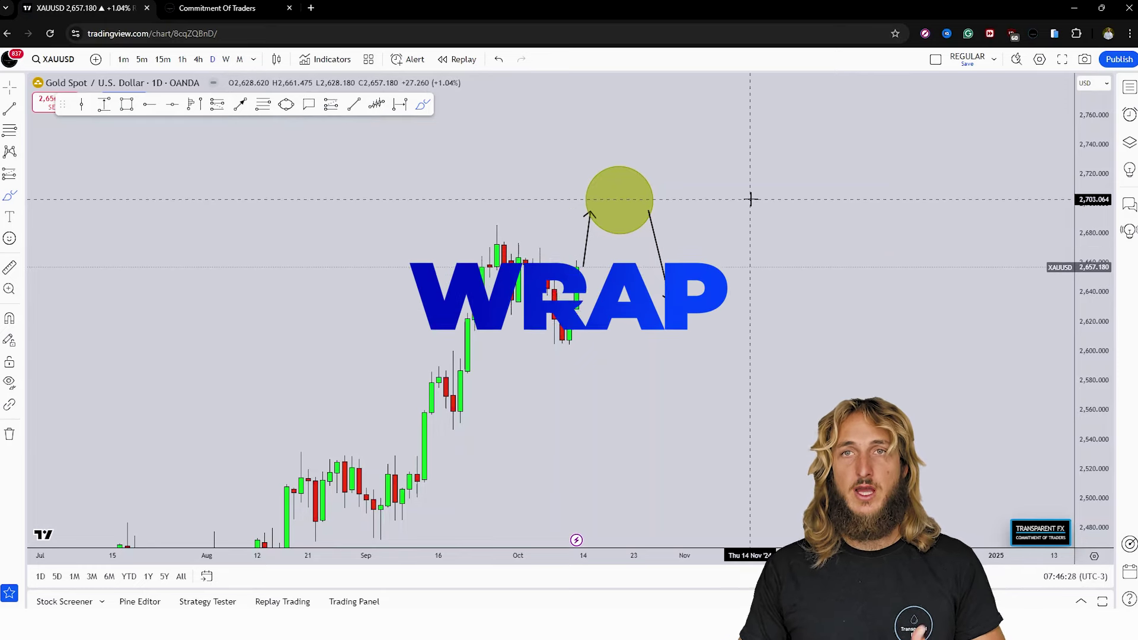
Revisit the Commitment of Traders page, brush a top inside the circle and a drop to about 2,640, and delete the drop stroke
left_click(221, 10)
left_click(119, 7)
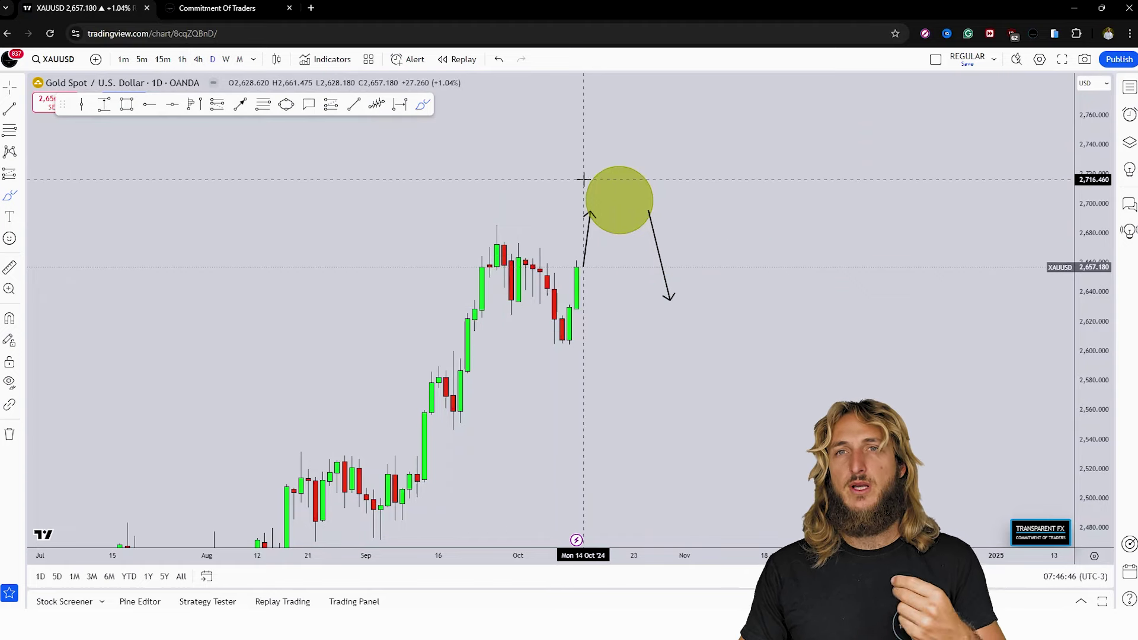
mouse_move(591, 212)
left_mouse_down()
mouse_move(609, 190)
mouse_move(633, 188)
left_mouse_up()
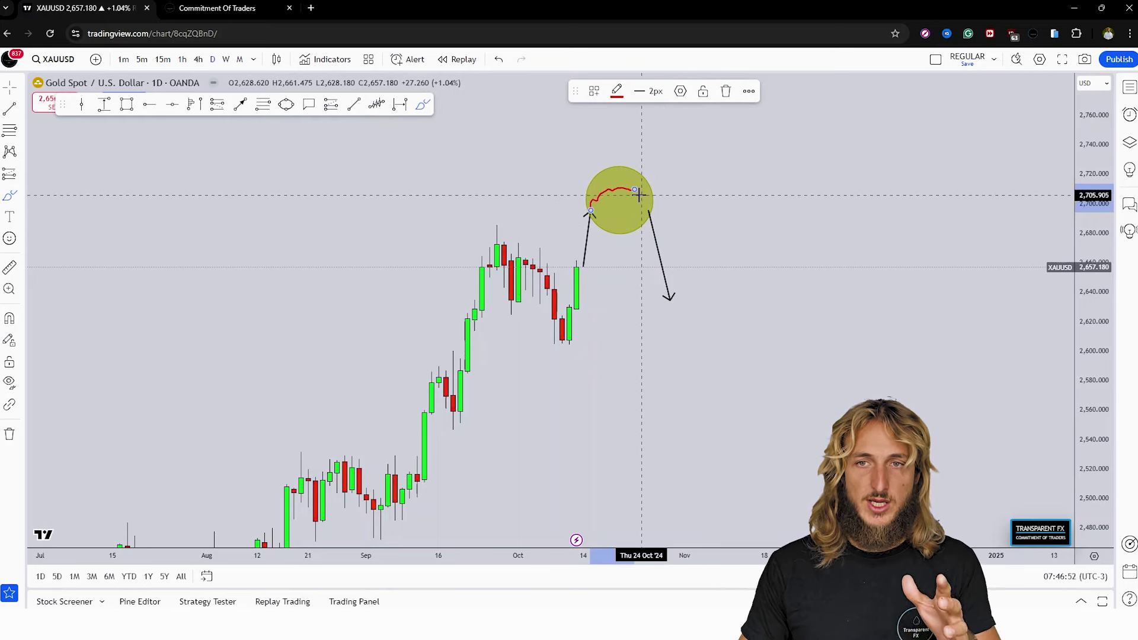
left_click_drag(642, 199, 670, 291)
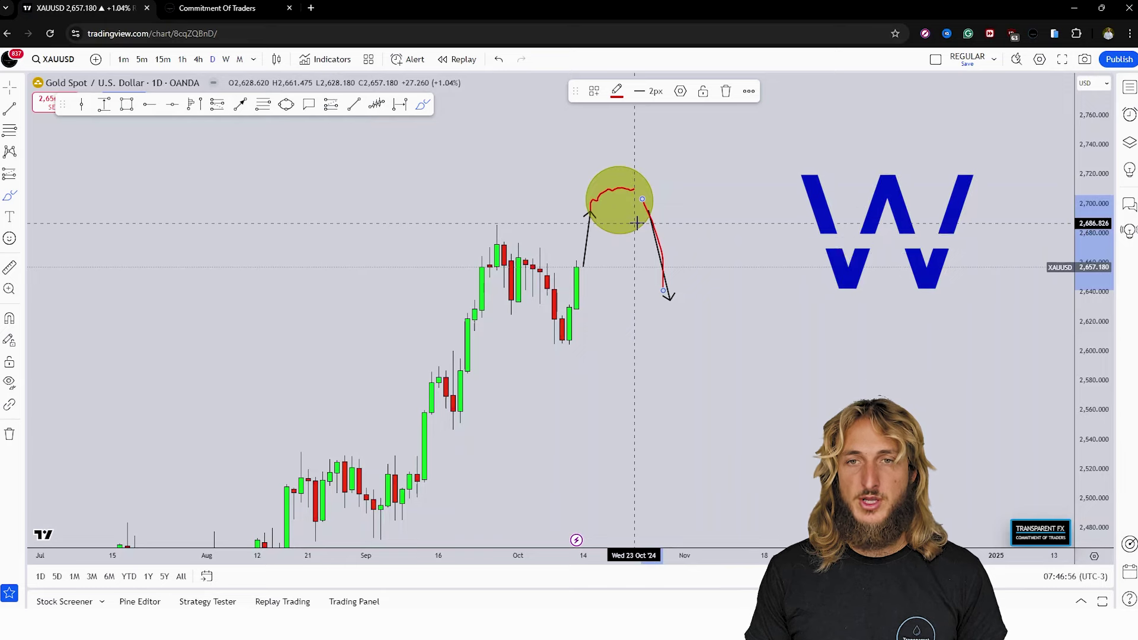
left_click(726, 92)
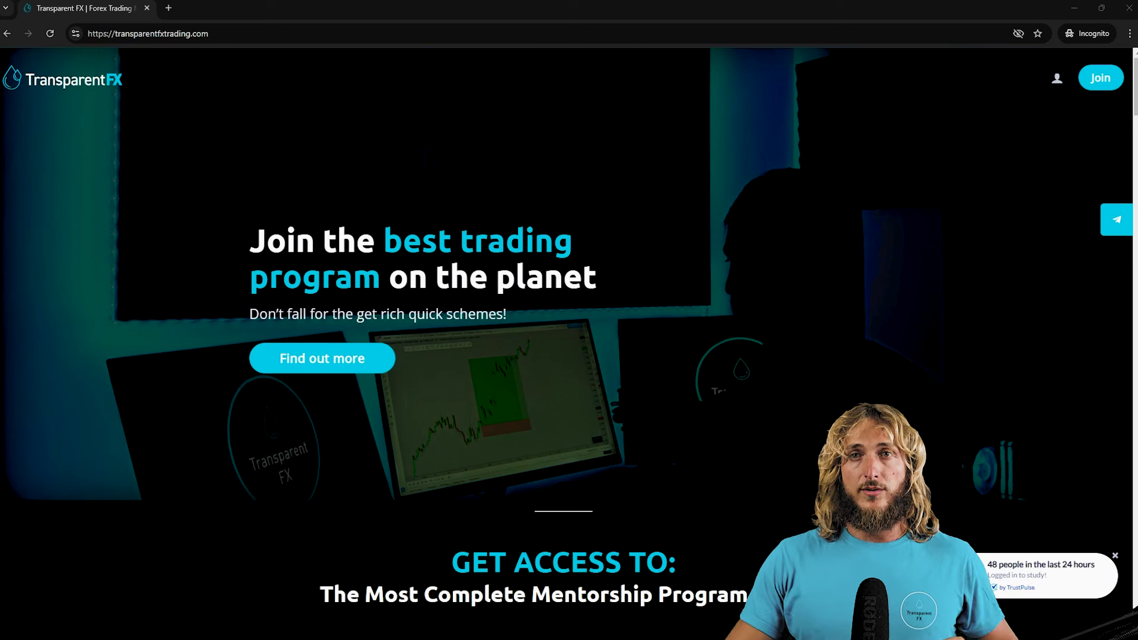
Examine the Transparent FX home page's sections on courses, trading station software, private mentoring, COT data software and student figures, and return to its start
left_click(224, 34)
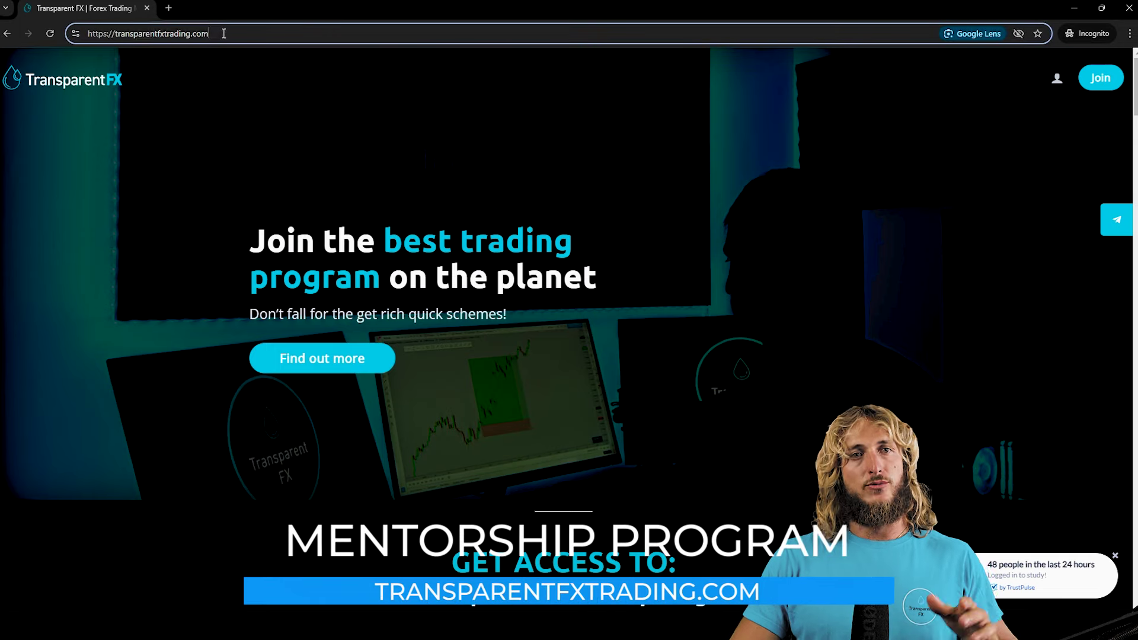
left_click(526, 124)
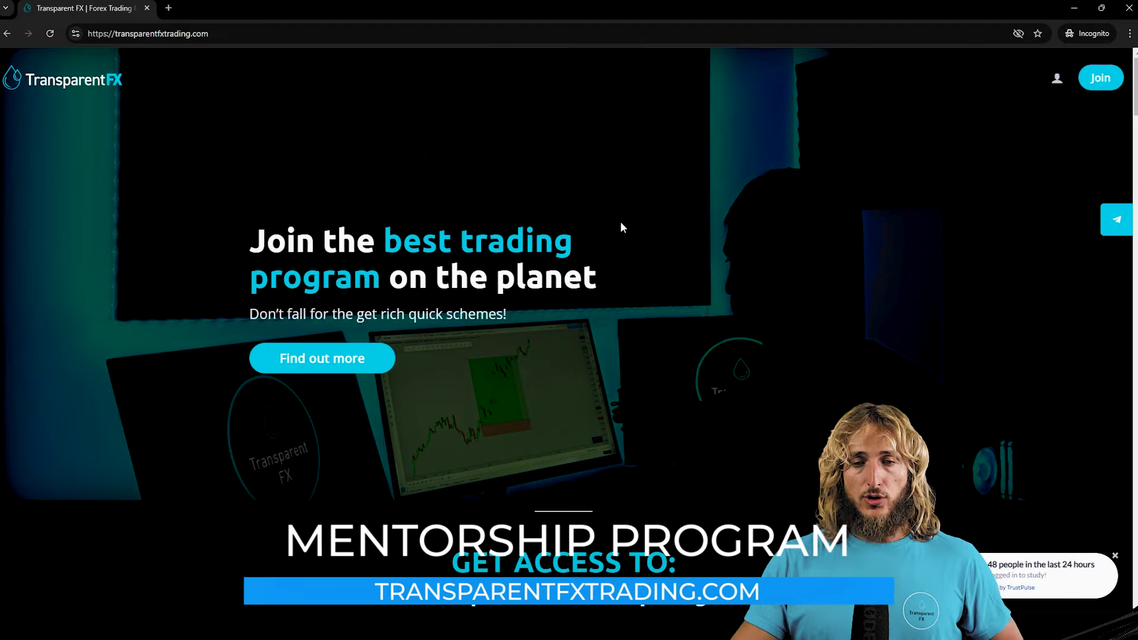
scroll(622, 229, "down", 6)
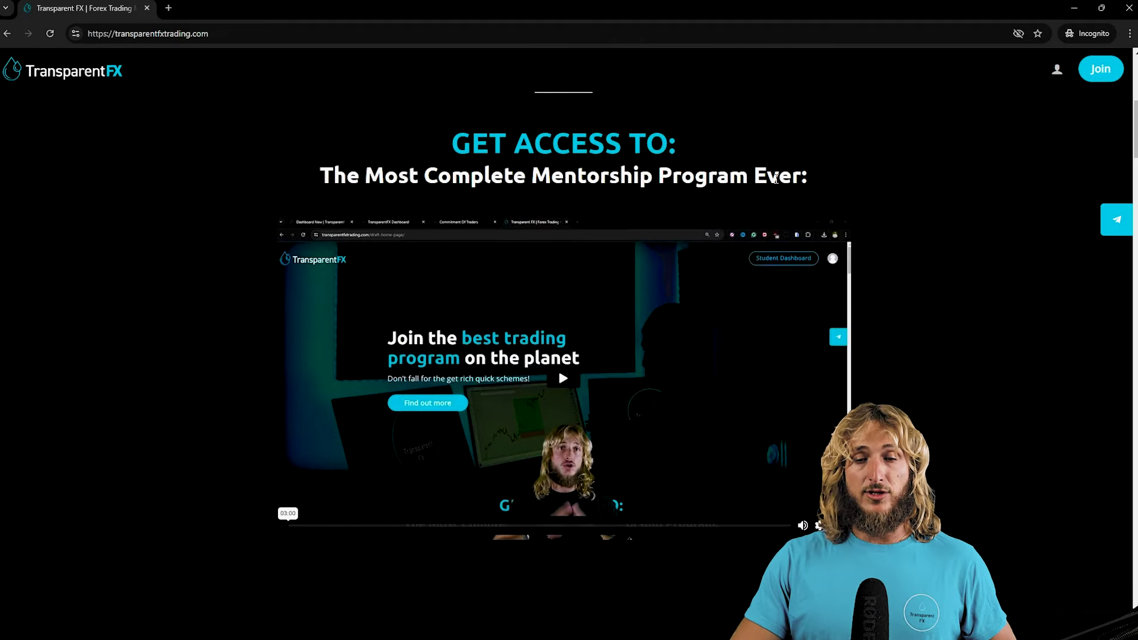
scroll(779, 183, "down", 1)
scroll(779, 182, "down", 3)
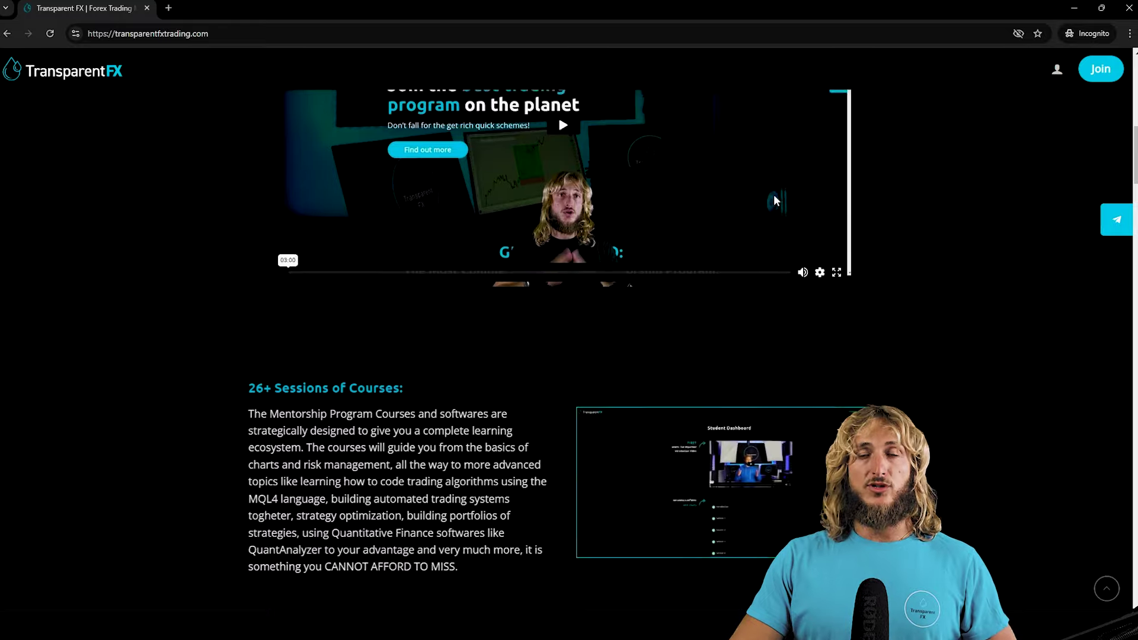
scroll(435, 362, "down", 3)
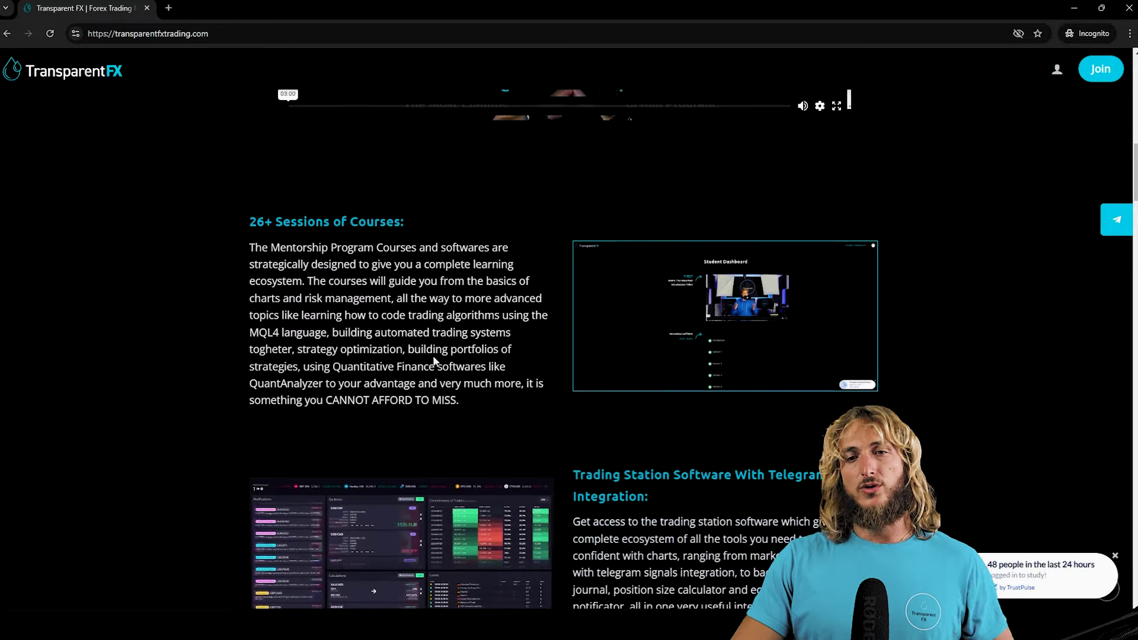
scroll(684, 379, "down", 1)
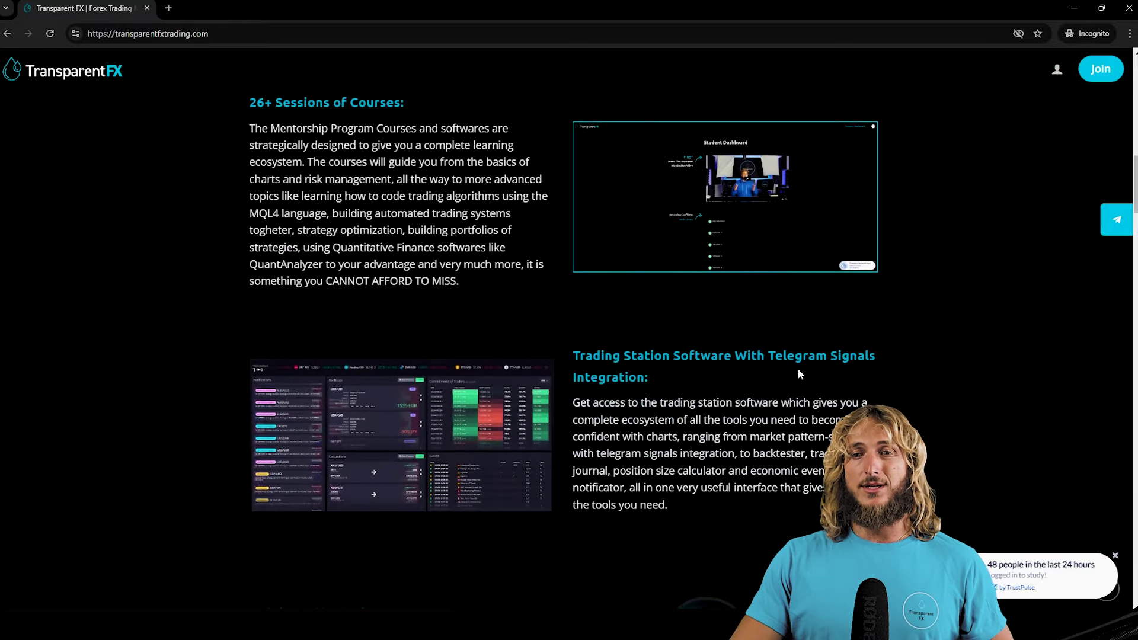
scroll(799, 369, "down", 4)
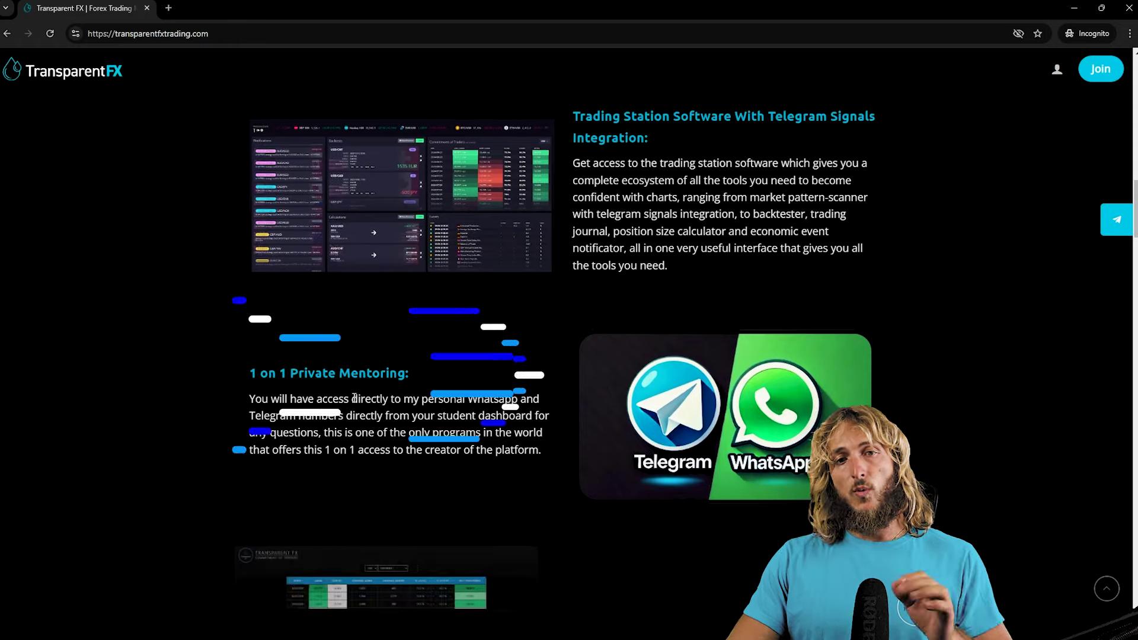
scroll(475, 381, "down", 4)
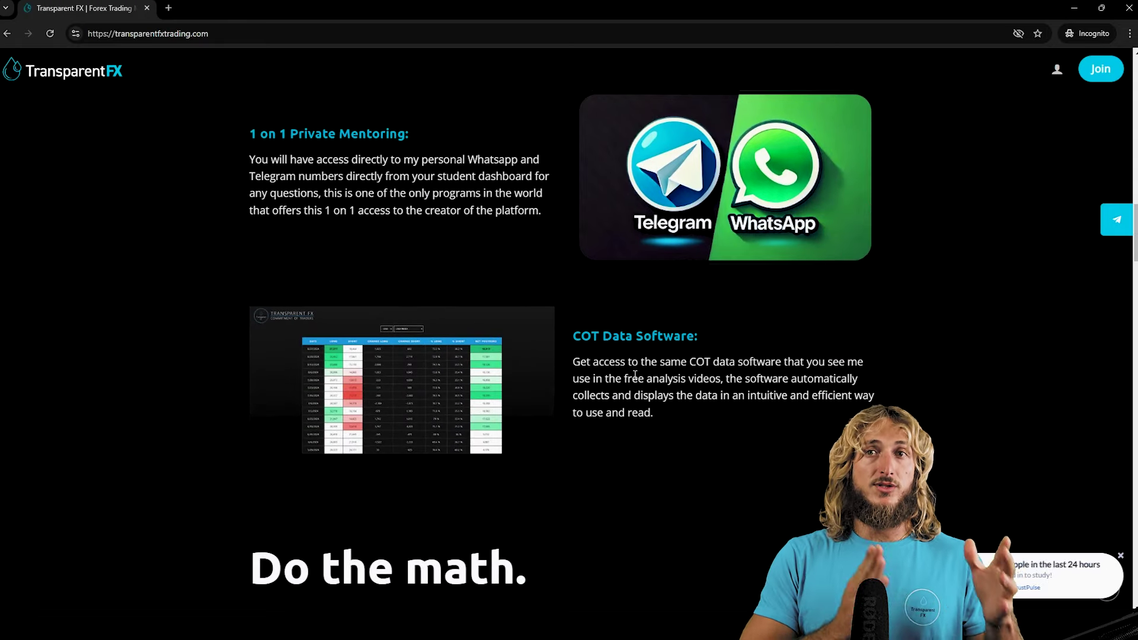
scroll(664, 323, "down", 5)
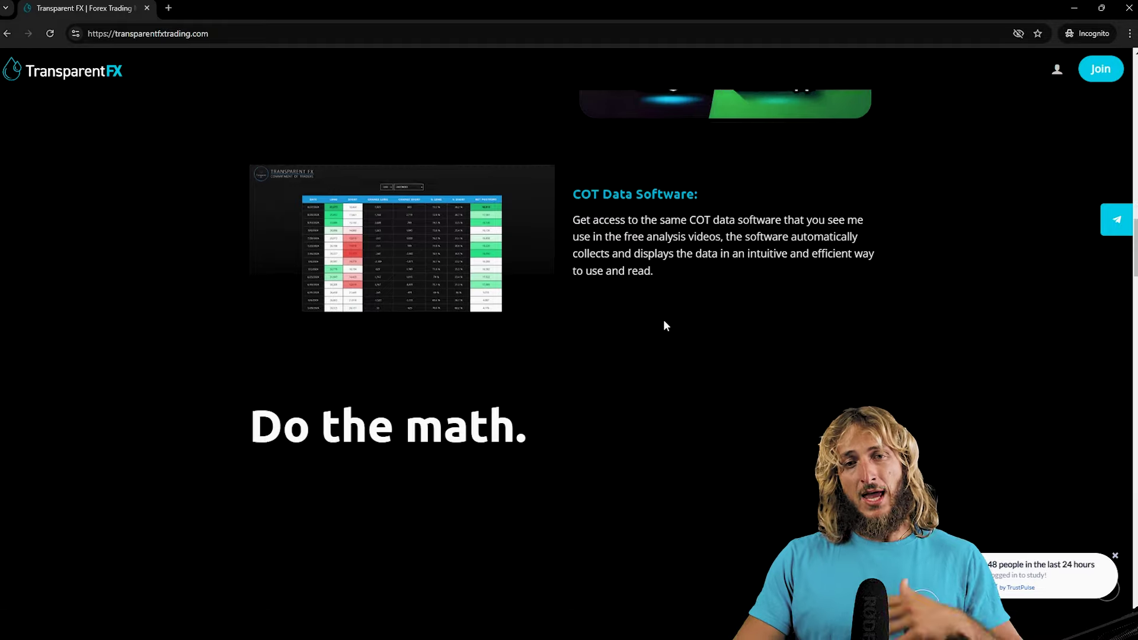
scroll(670, 339, "down", 4)
scroll(671, 368, "down", 1)
scroll(673, 368, "up", 20)
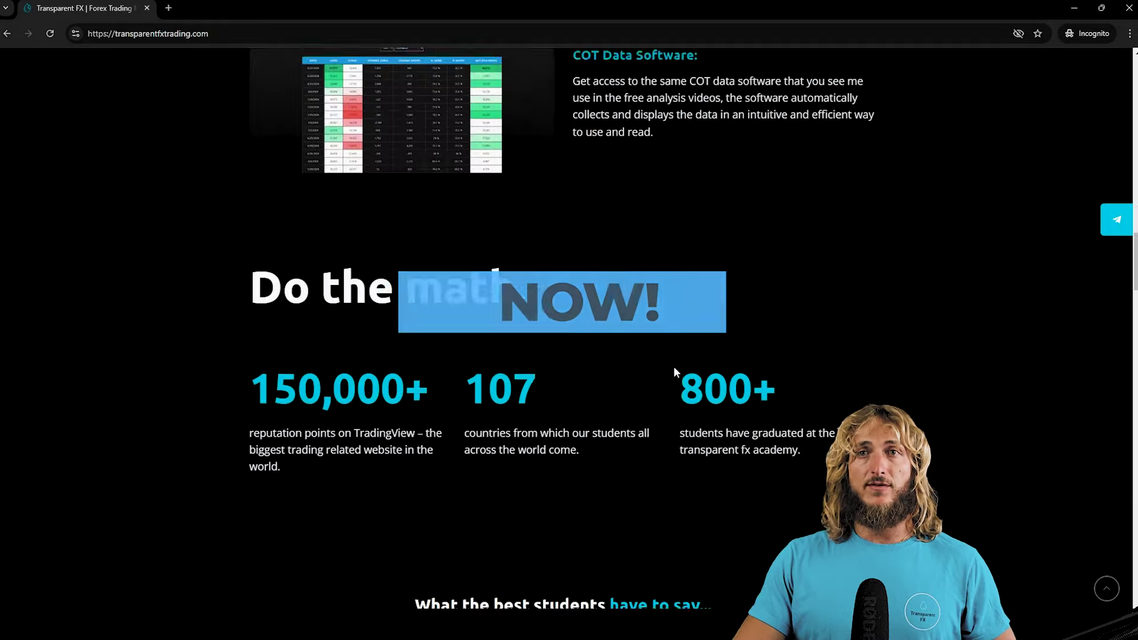
scroll(670, 361, "up", 9)
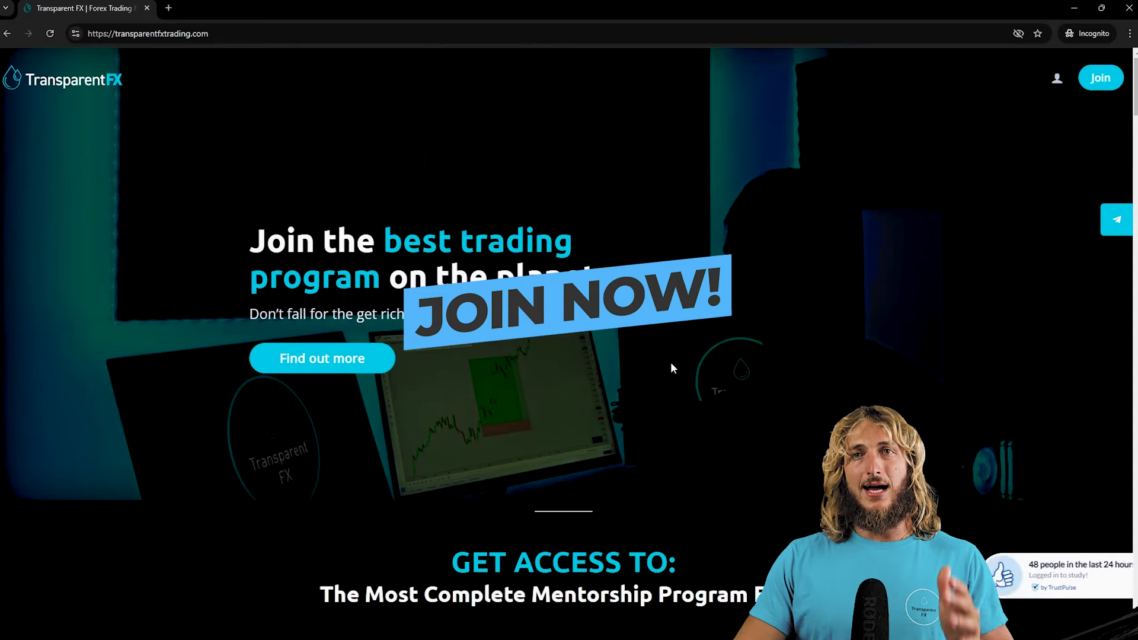